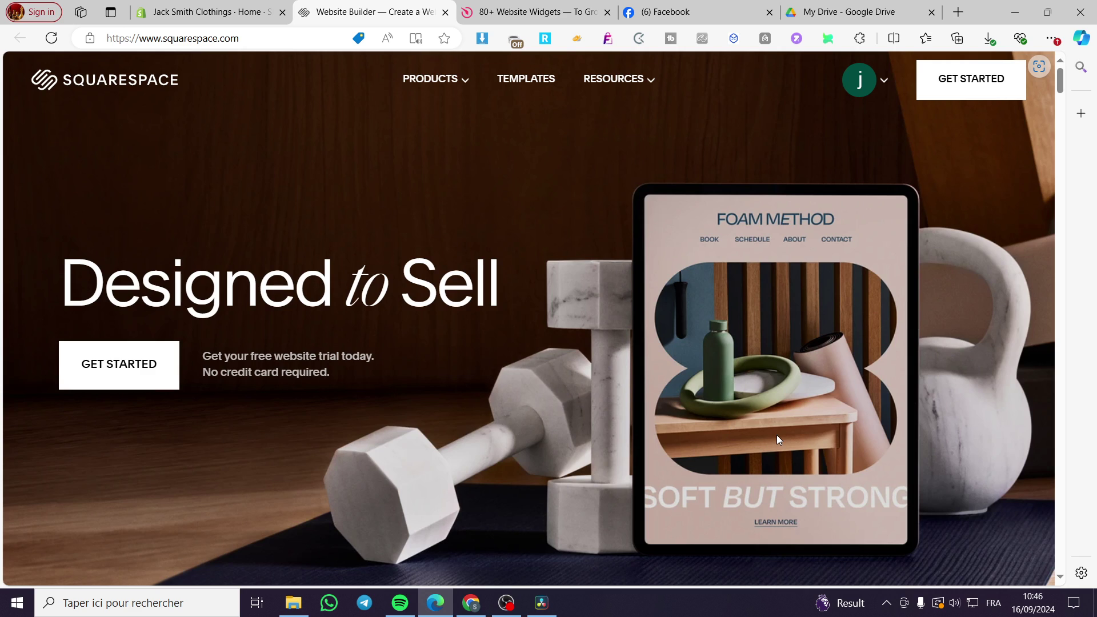
Open the account dropdown at the top right and go to the Account Dashboard.
click(883, 82)
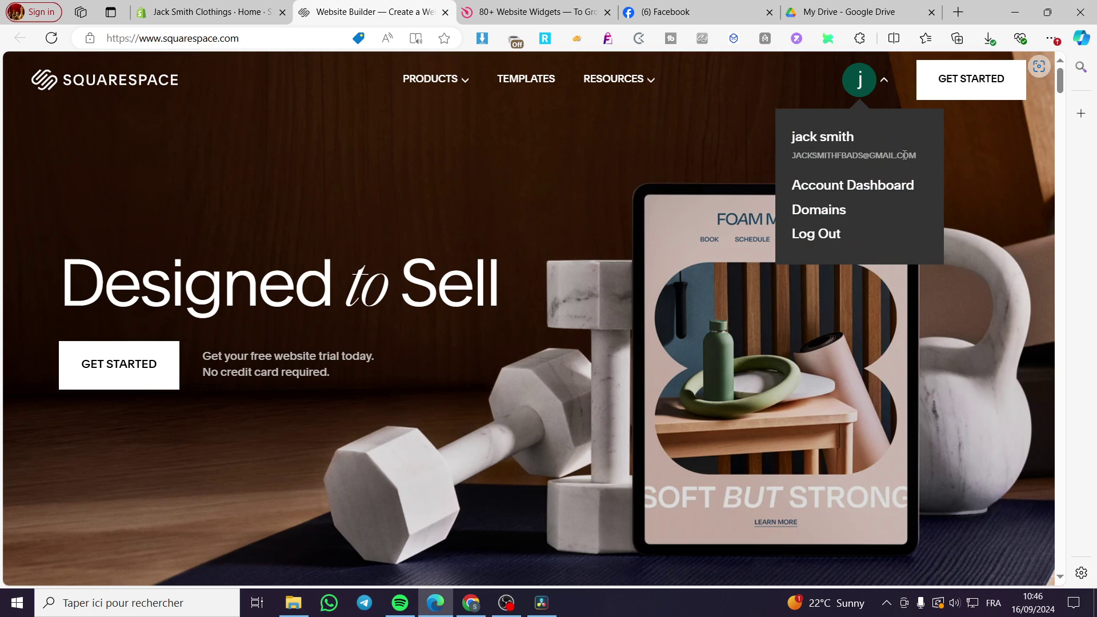
click(878, 190)
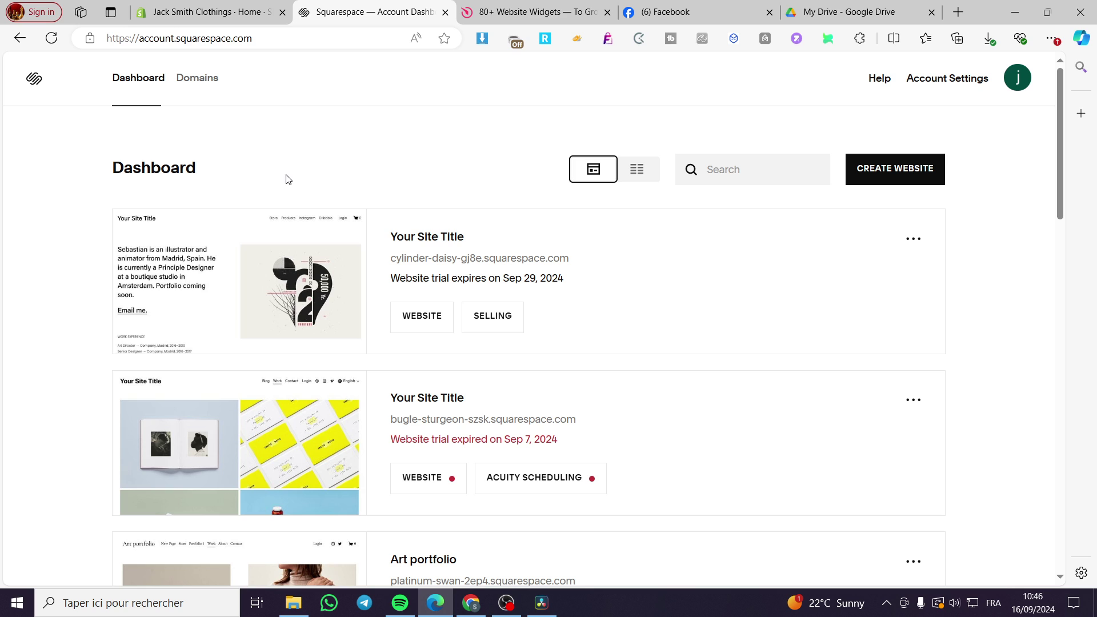
Look over the website cards on the Dashboard, then start creating a new website.
scroll(289, 308, down, 2)
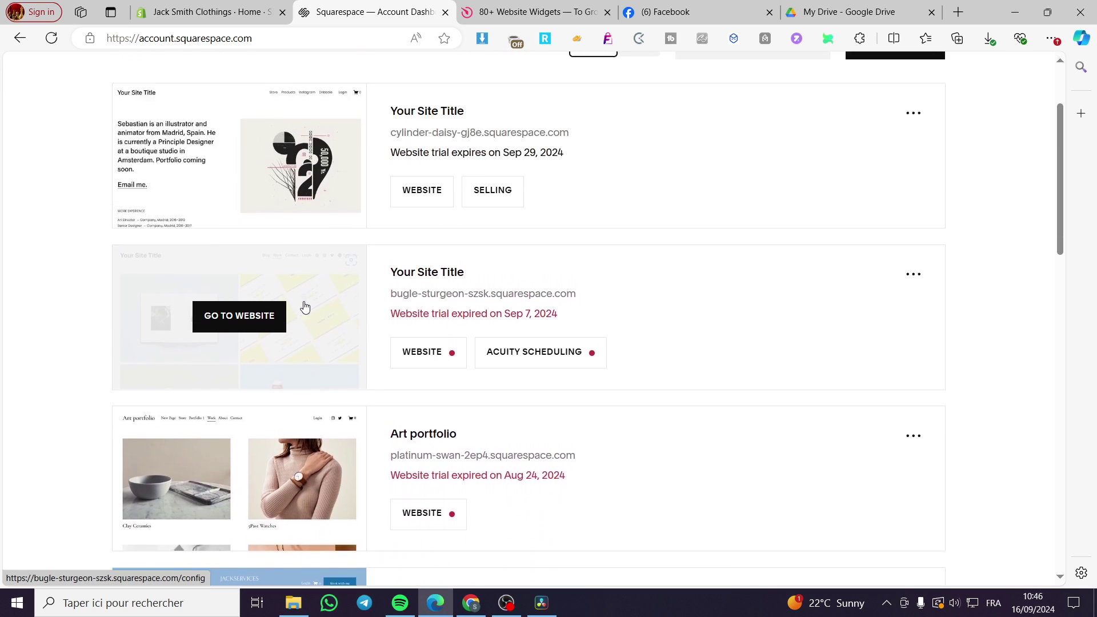
scroll(304, 308, up, 2)
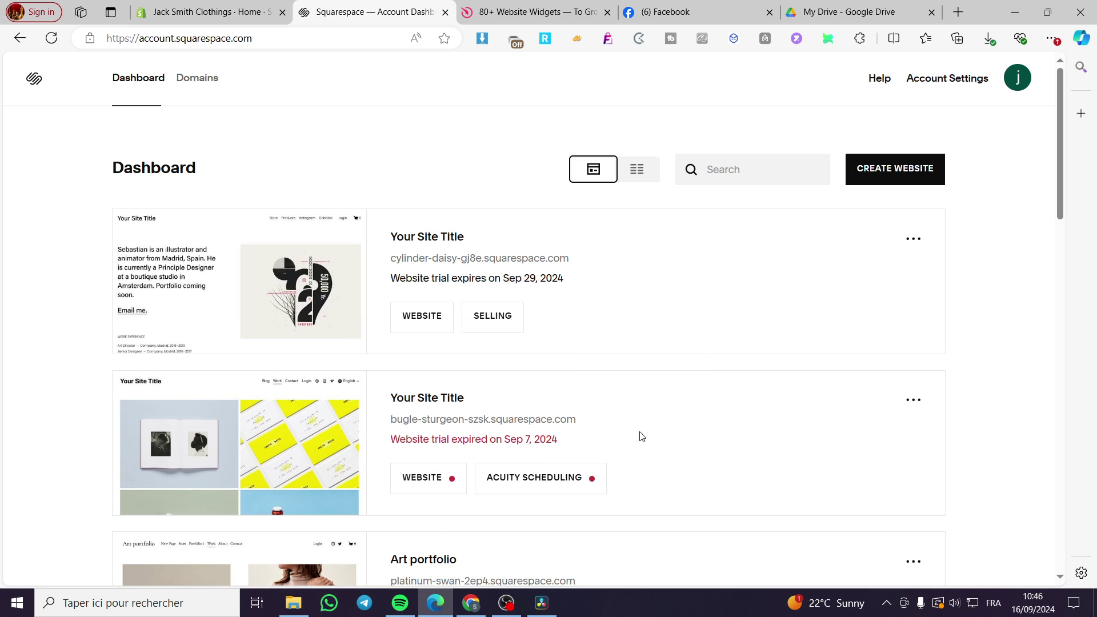
mouse_move(265, 451)
click(896, 175)
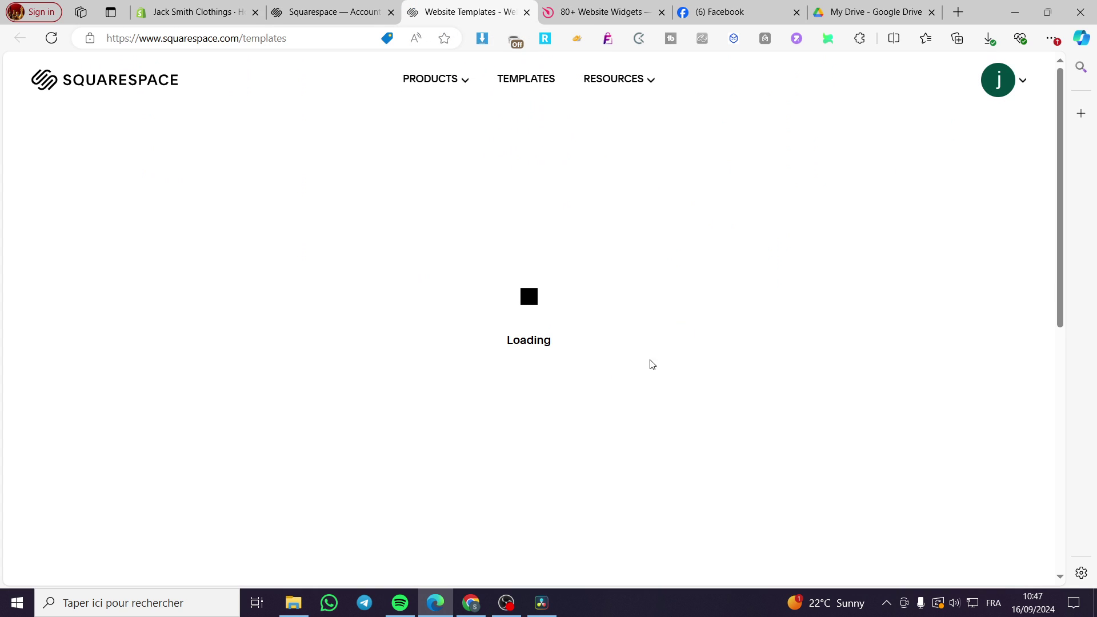
scroll(708, 319, down, 3)
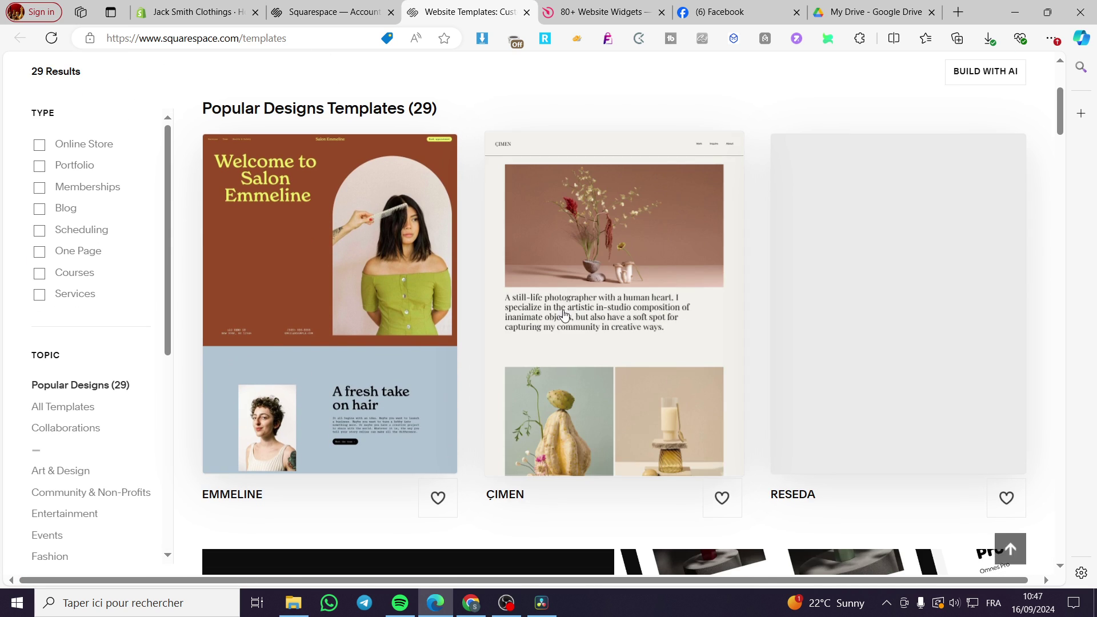
scroll(828, 303, down, 6)
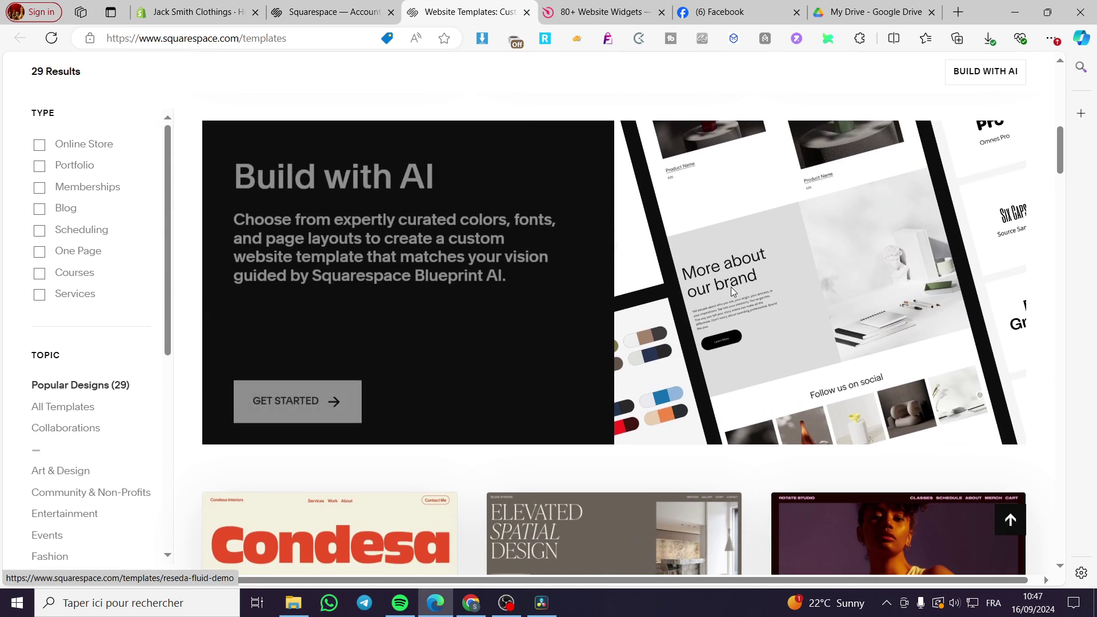
scroll(343, 355, up, 8)
drag(414, 179, 429, 177)
click(486, 190)
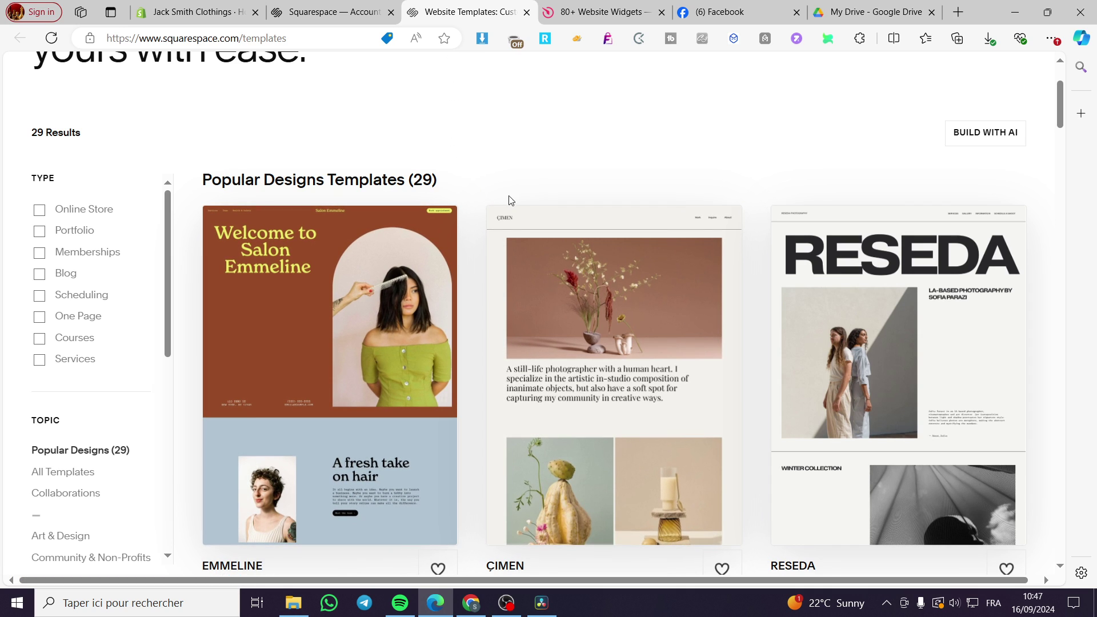
scroll(514, 204, down, 1)
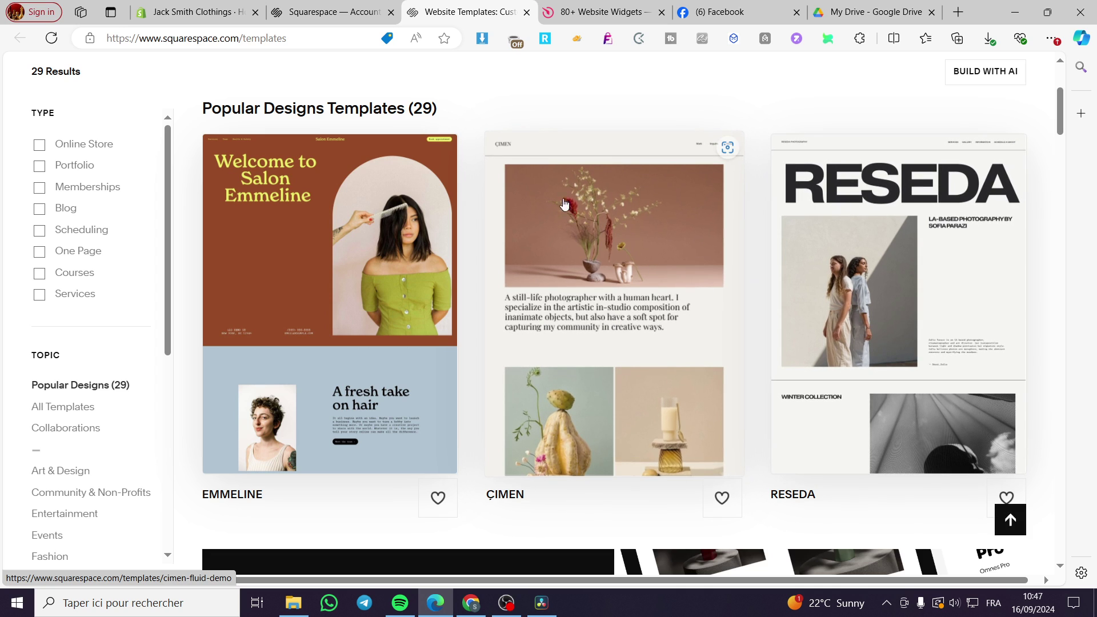
click(527, 14)
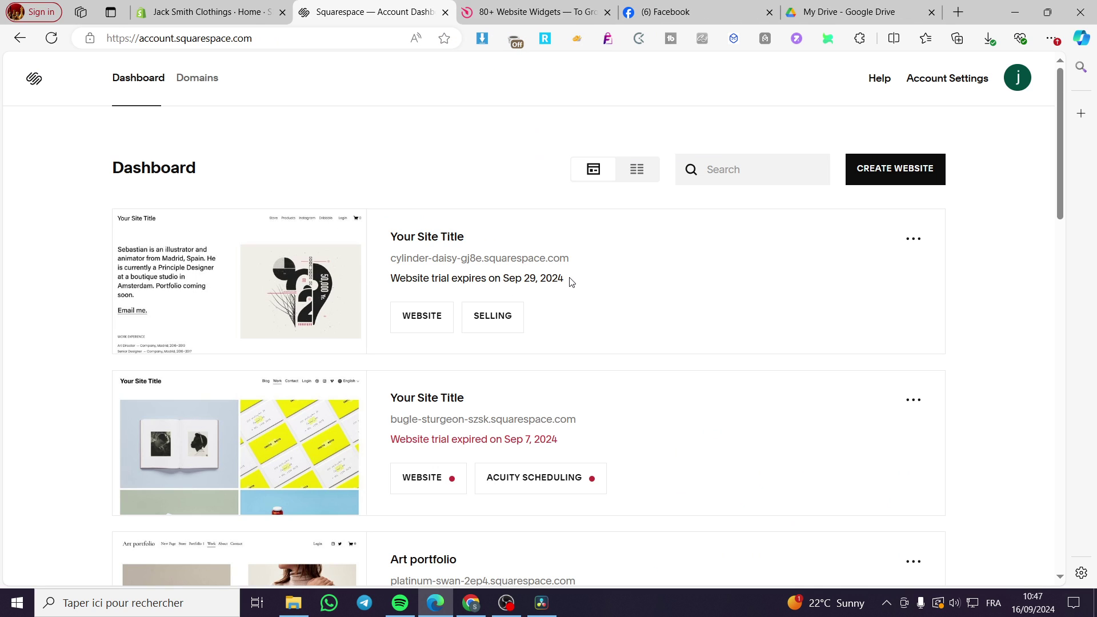
click(255, 290)
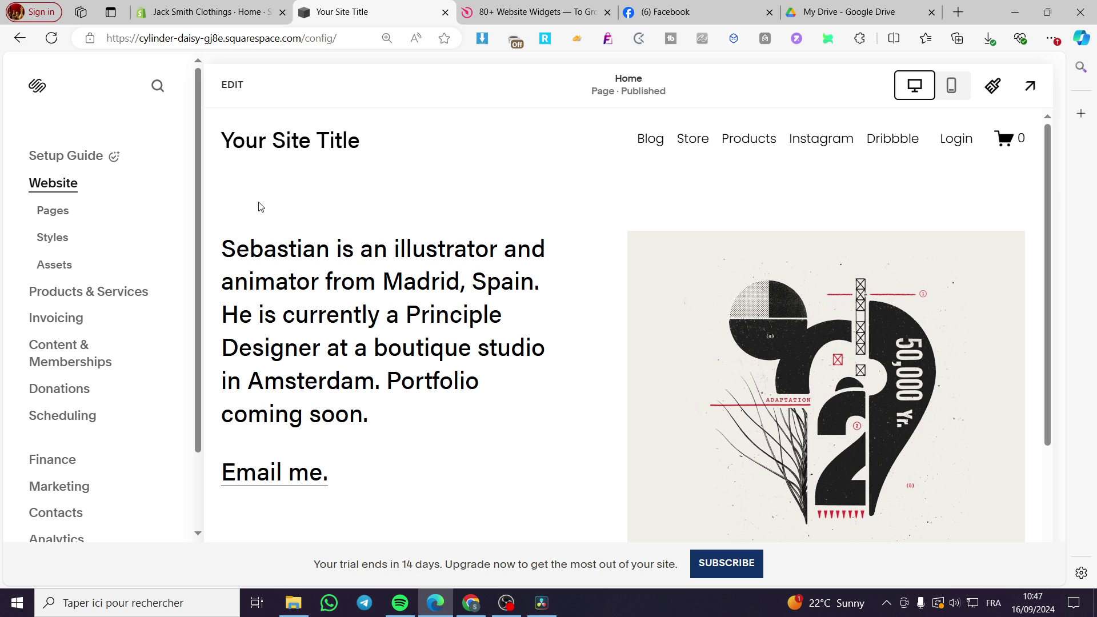
Look through the published Home page preview, then switch the Home page into edit mode.
scroll(822, 278, down, 3)
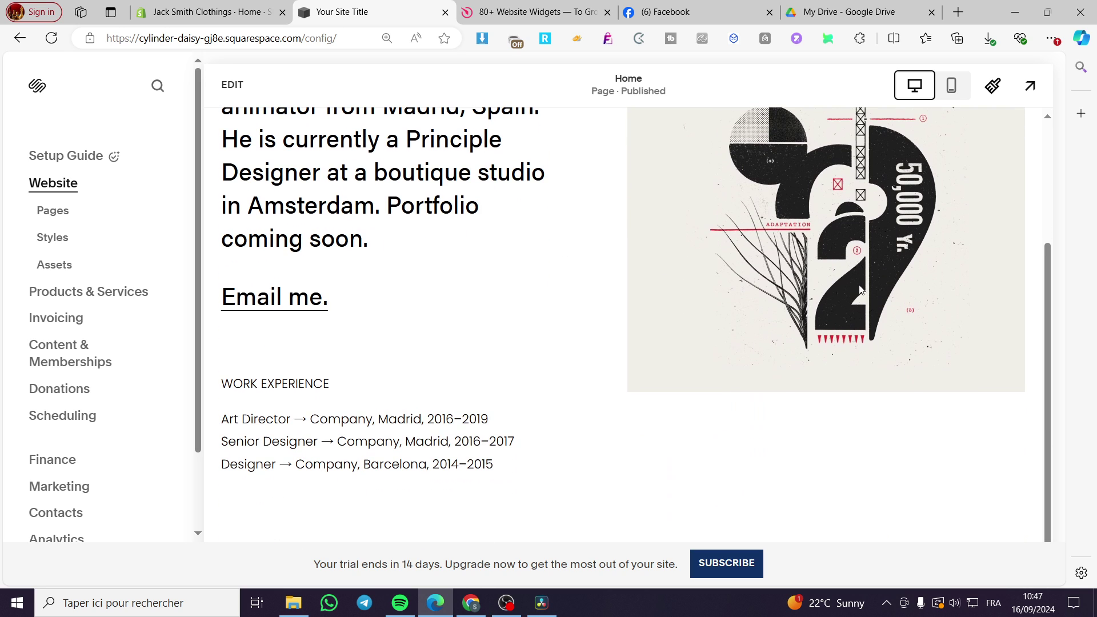
scroll(448, 252, up, 3)
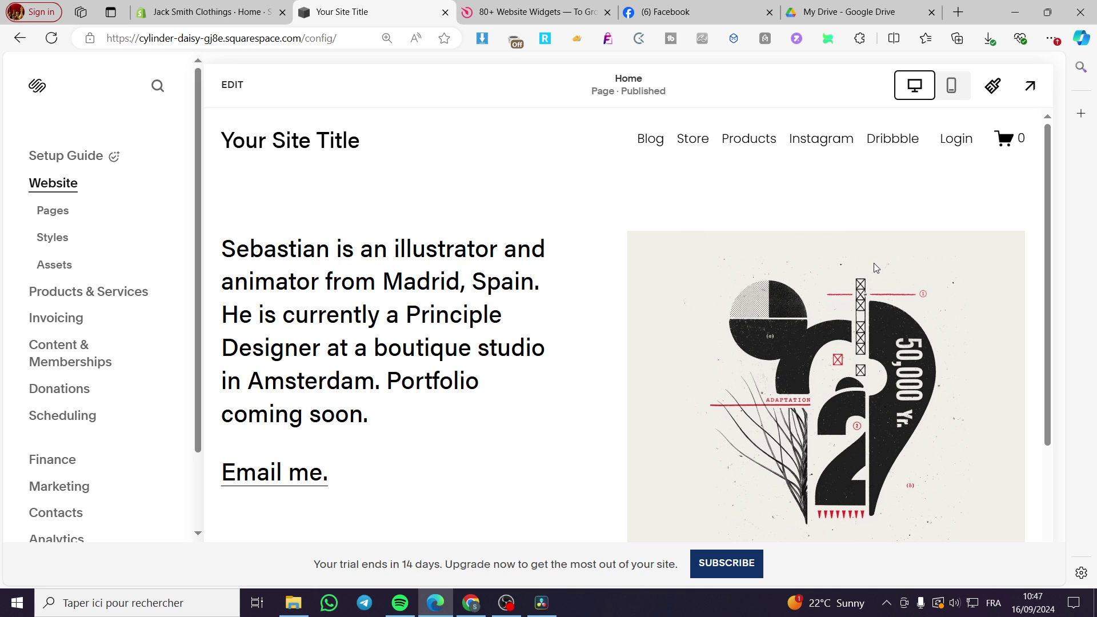
scroll(874, 266, down, 3)
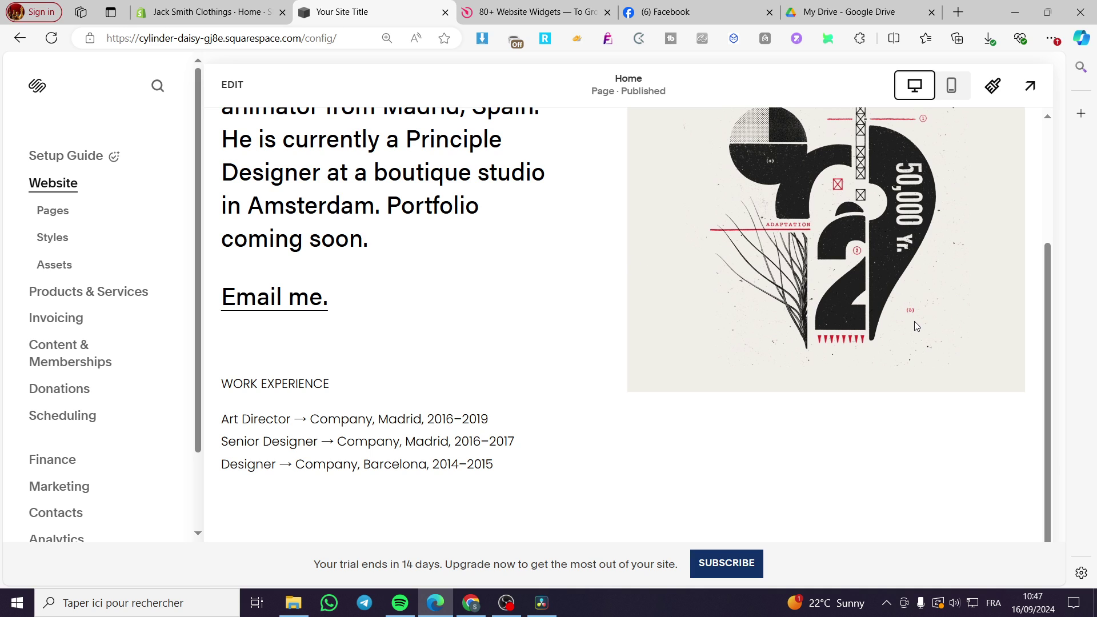
scroll(742, 349, up, 3)
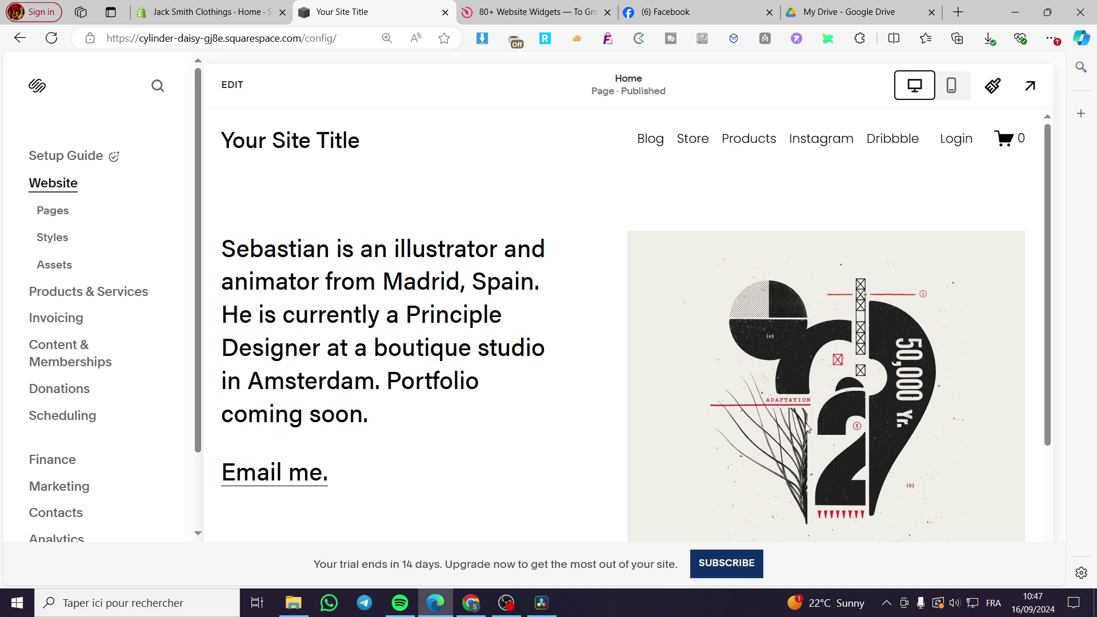
click(218, 88)
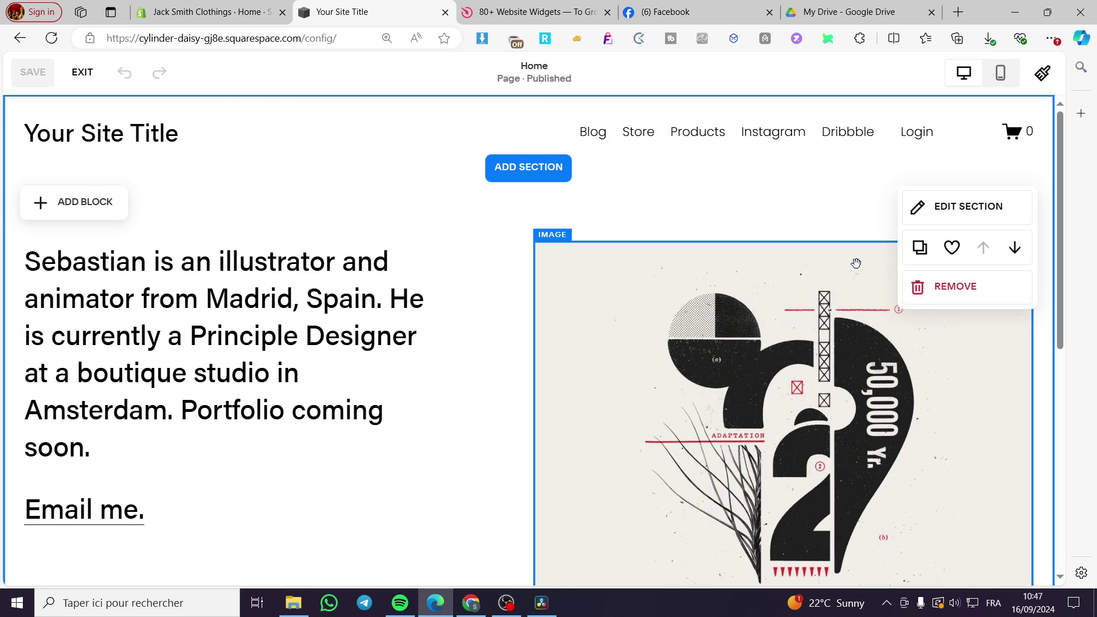
Look through the Home page editor and peek at Add Block without adding anything. Then switch to the Elfsight tab.
scroll(851, 264, down, 5)
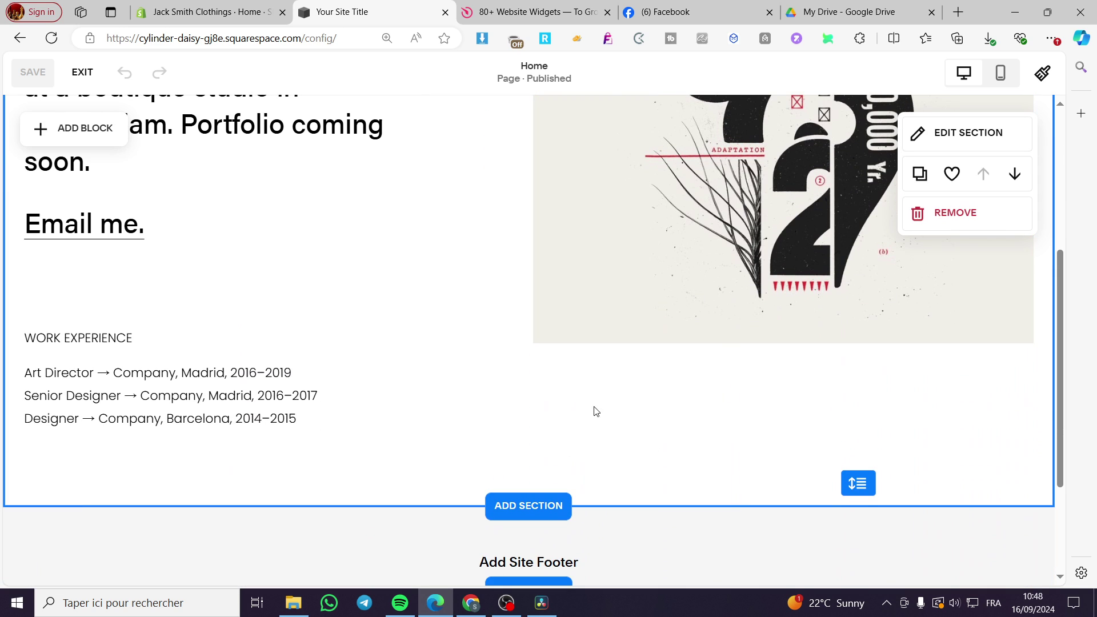
scroll(590, 410, down, 3)
scroll(591, 410, up, 4)
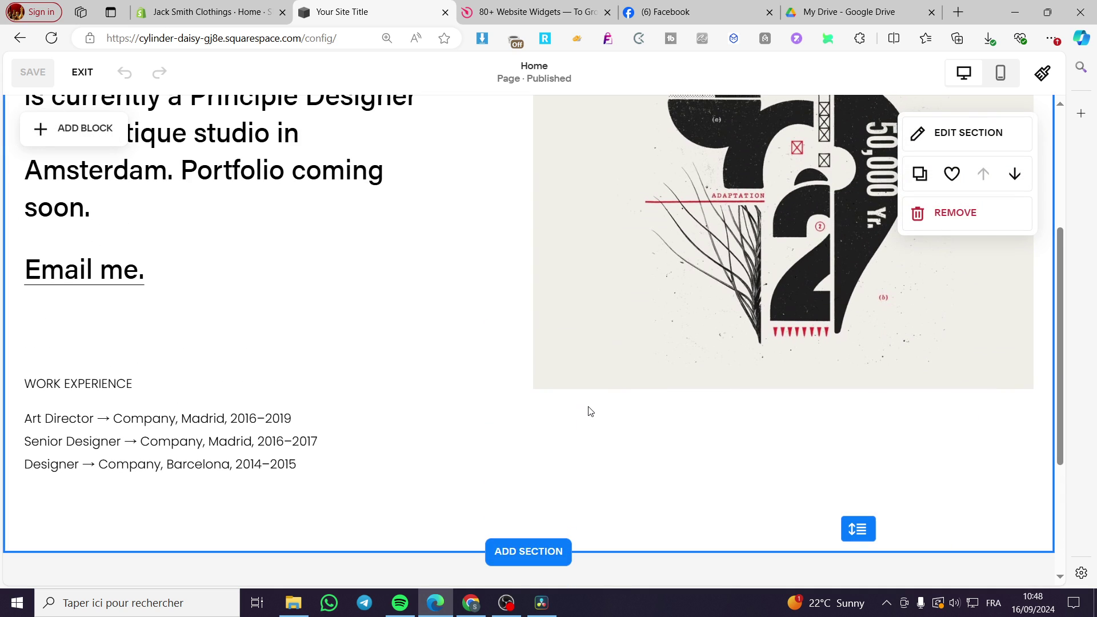
scroll(817, 421, down, 4)
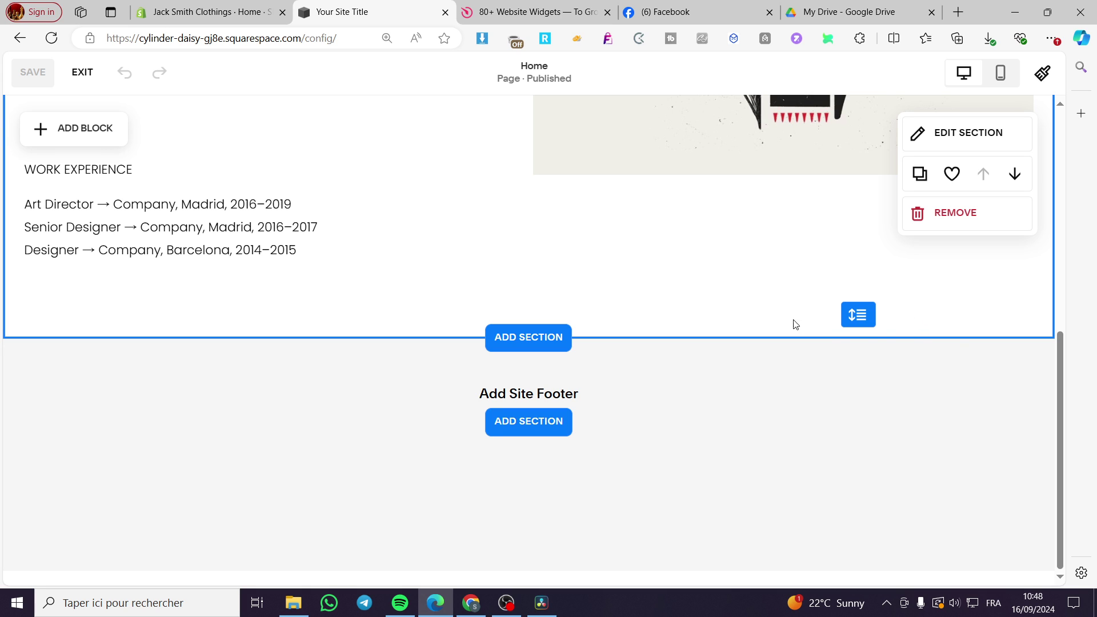
scroll(472, 348, up, 5)
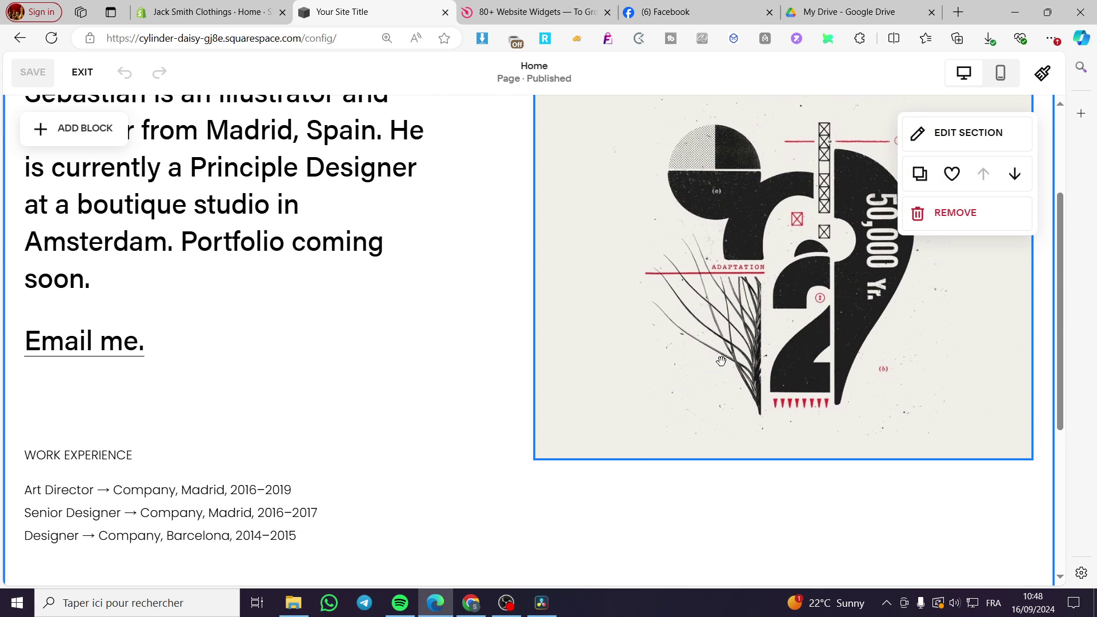
scroll(528, 289, up, 2)
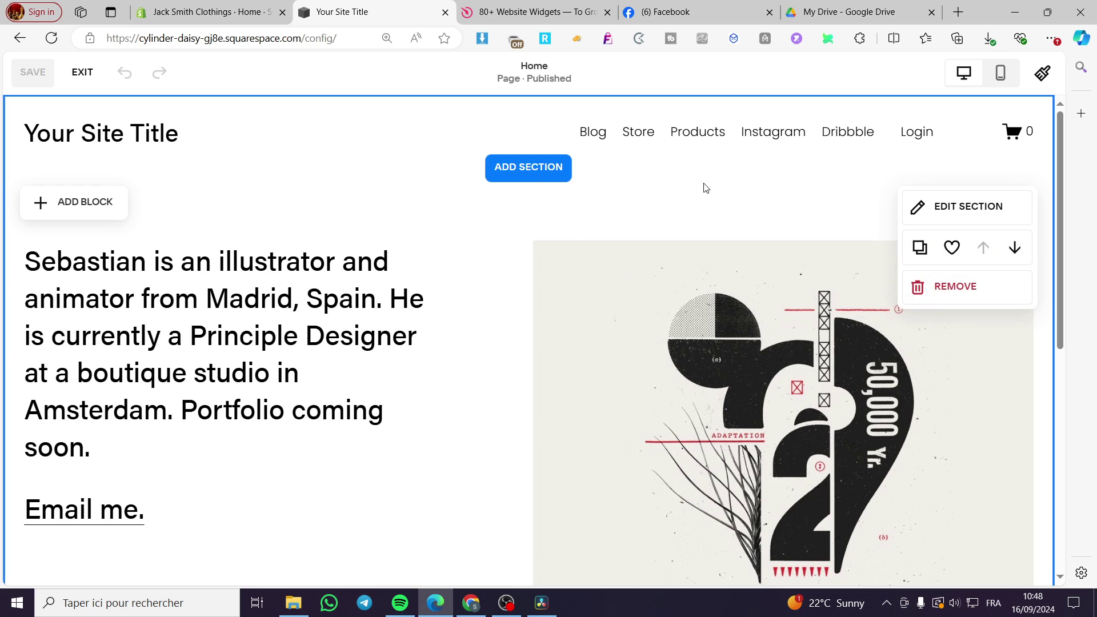
scroll(865, 231, down, 2)
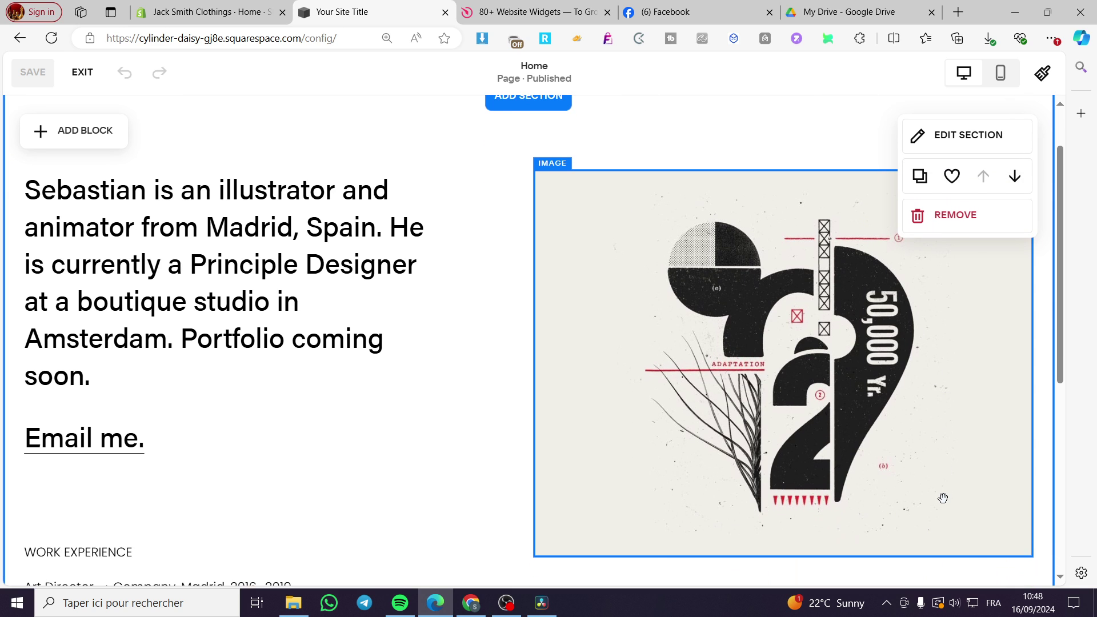
scroll(946, 503, up, 3)
scroll(906, 495, down, 2)
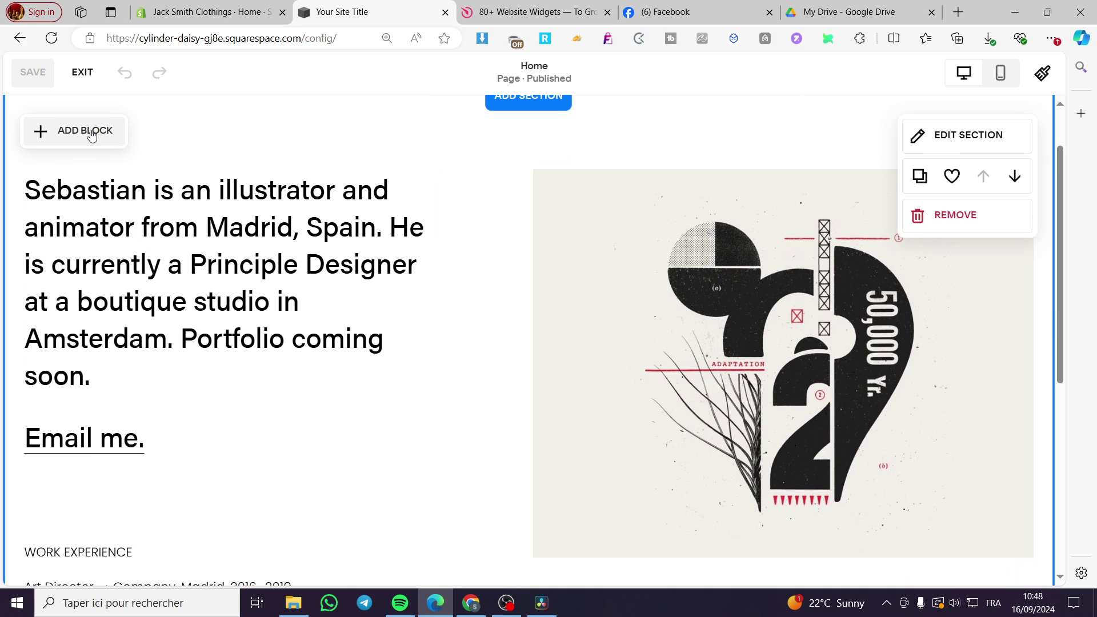
click(57, 130)
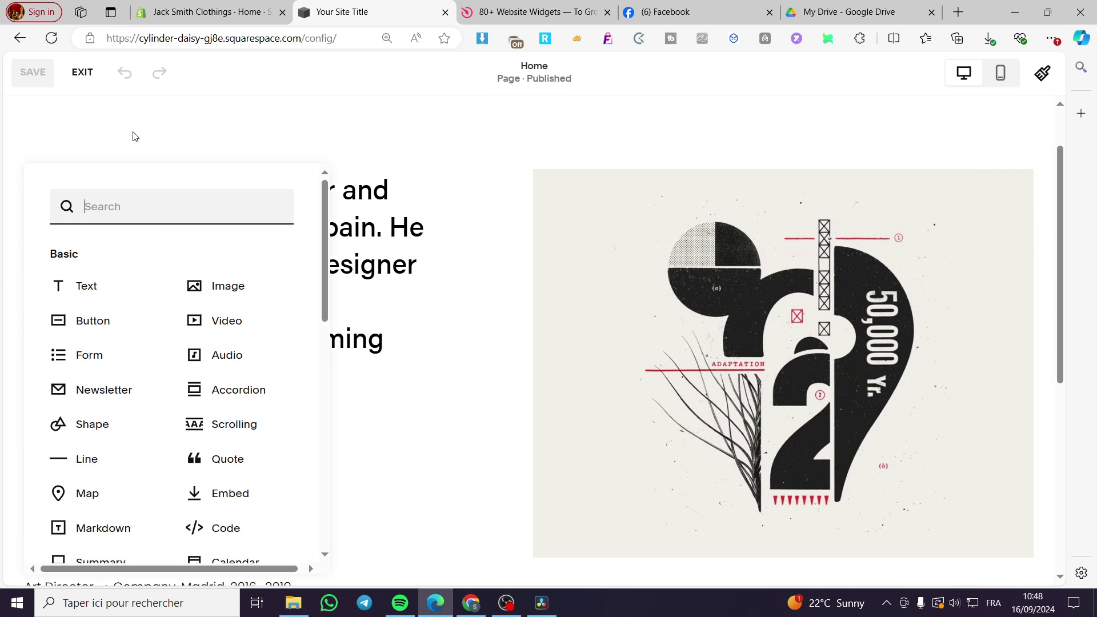
click(196, 128)
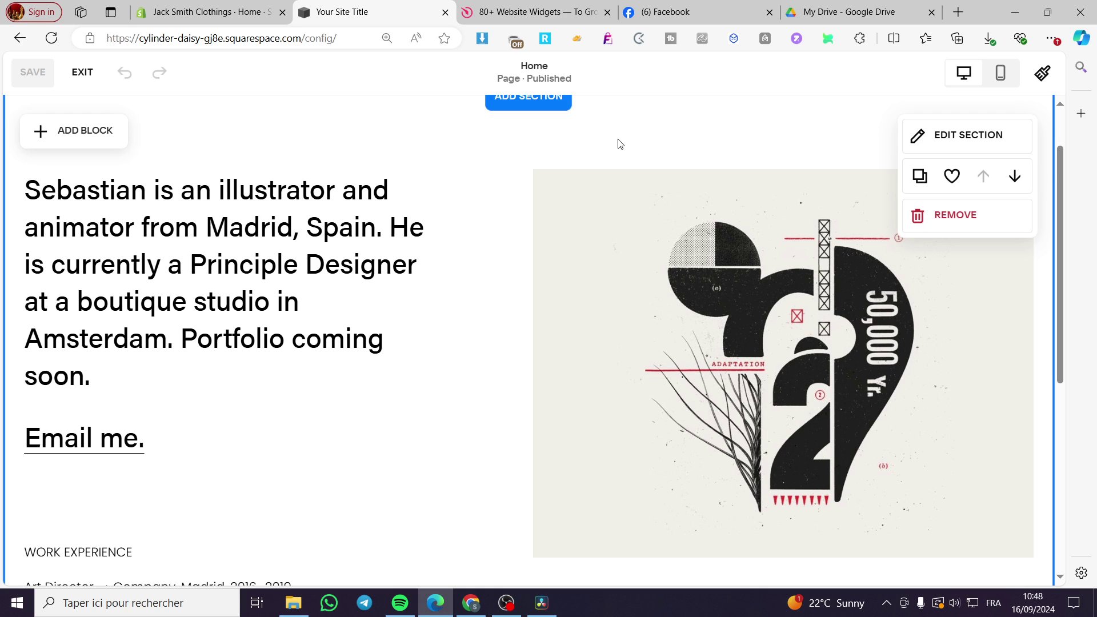
click(538, 11)
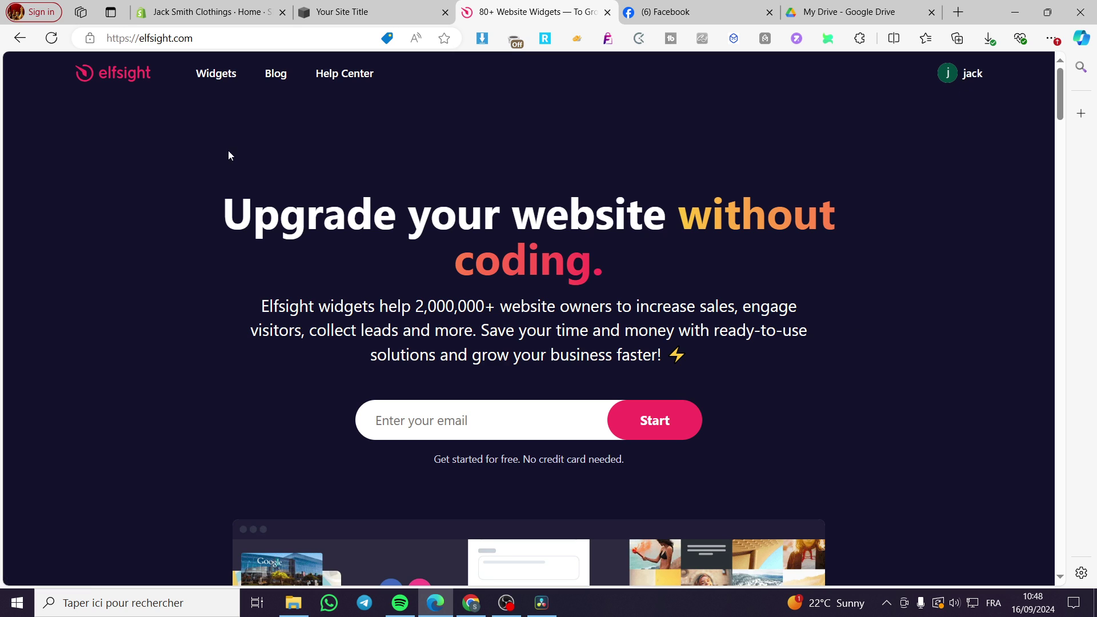
Bring up the Elfsight Widgets mega-menu and scroll through its widget categories.
mouse_move(219, 76)
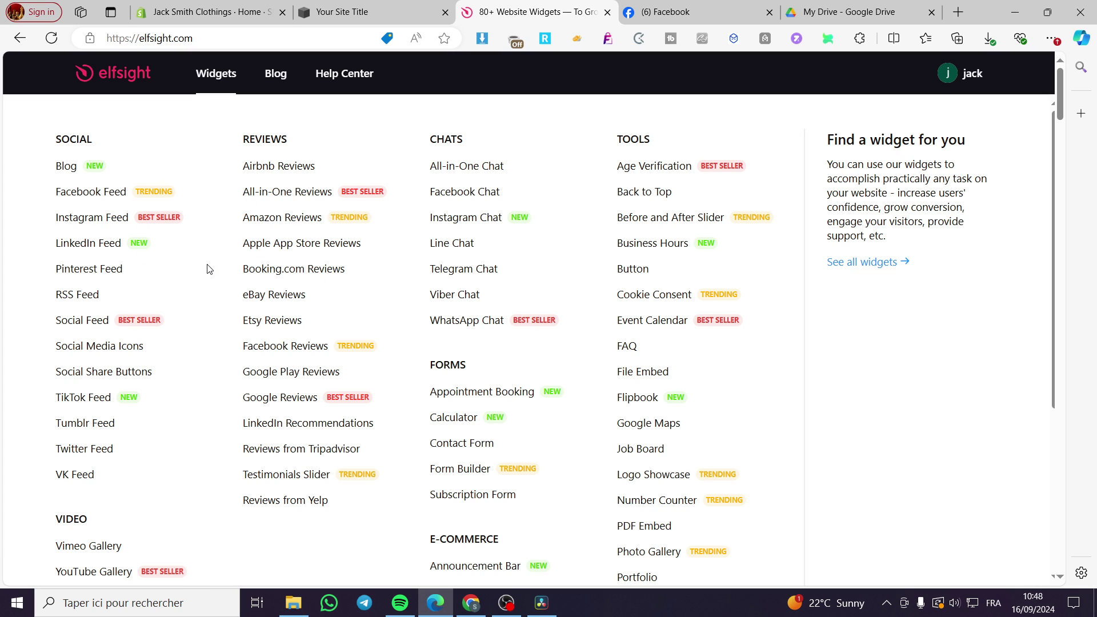
scroll(209, 270, down, 3)
scroll(208, 269, down, 1)
scroll(209, 270, up, 5)
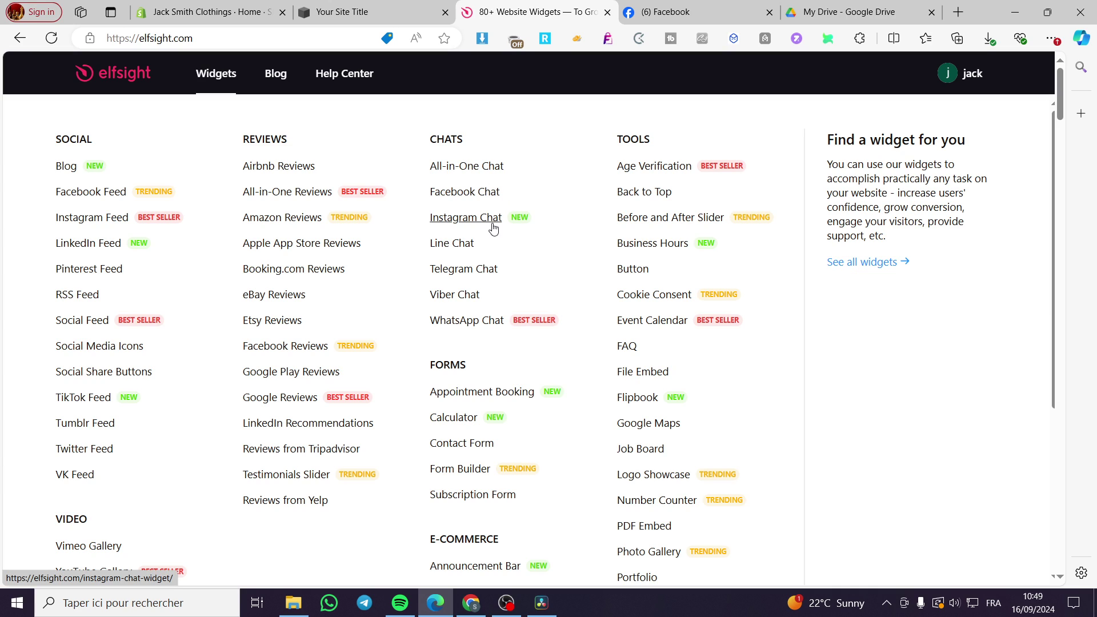
Pick WhatsApp Chat from the Chats column and launch its editor via Create Widget for Free.
click(467, 327)
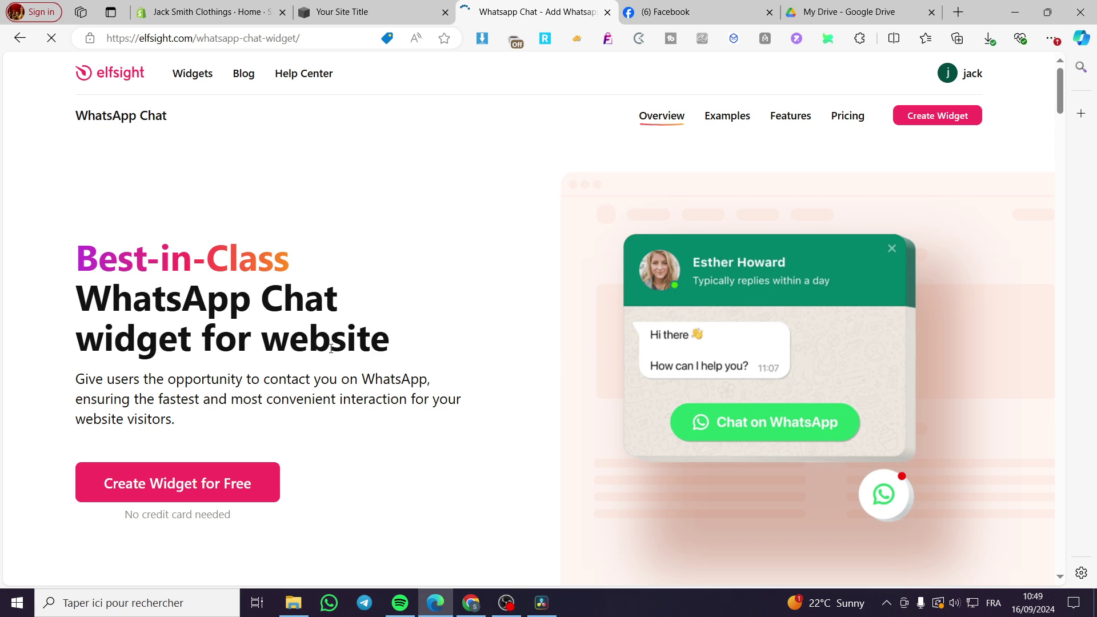
click(174, 483)
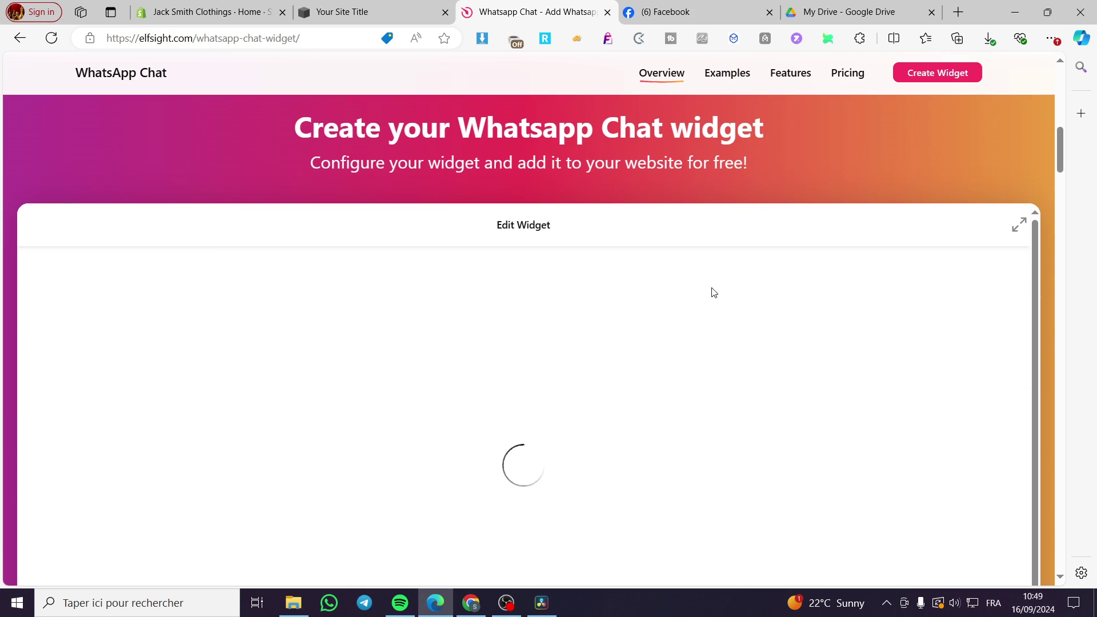
scroll(394, 349, down, 2)
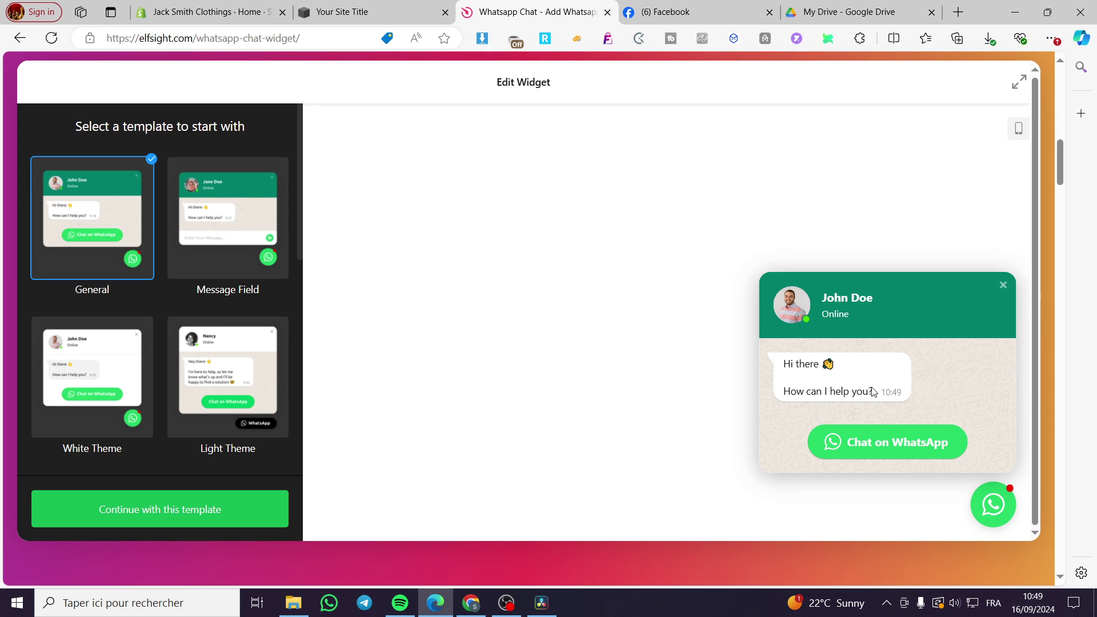
Toggle the preview chat popup off and on, then close it.
click(997, 516)
click(997, 516)
click(998, 517)
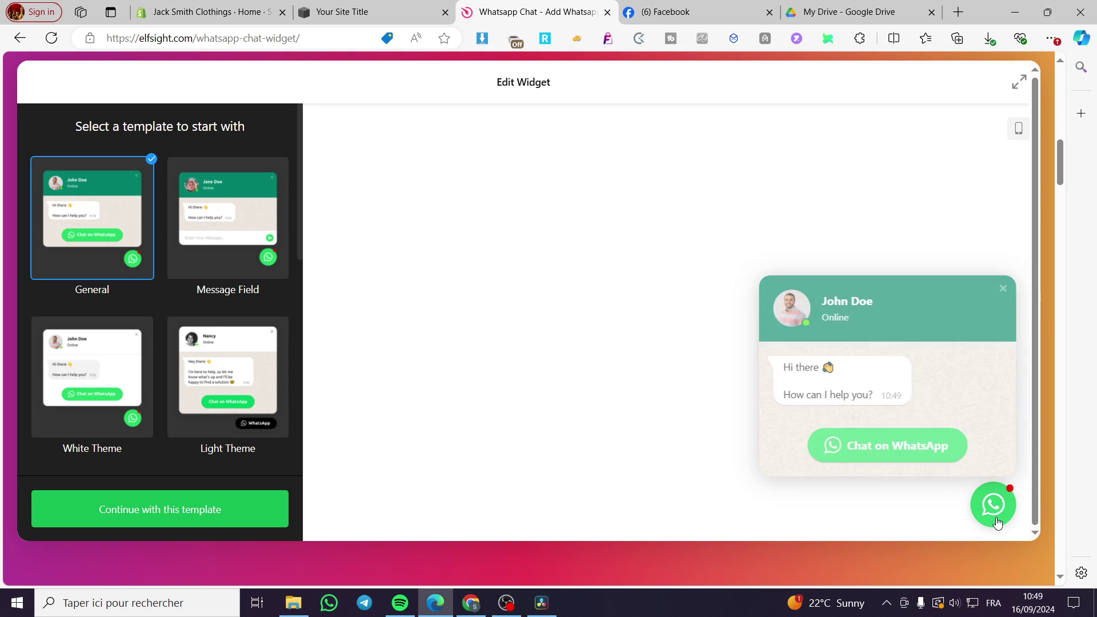
click(998, 516)
click(998, 516)
click(998, 516)
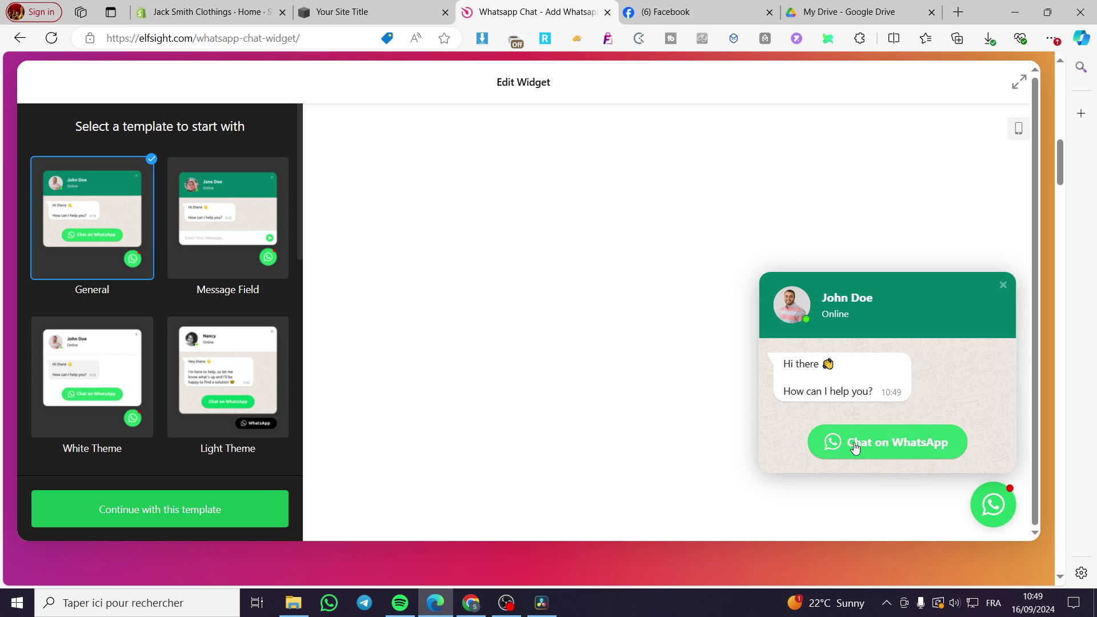
click(1003, 286)
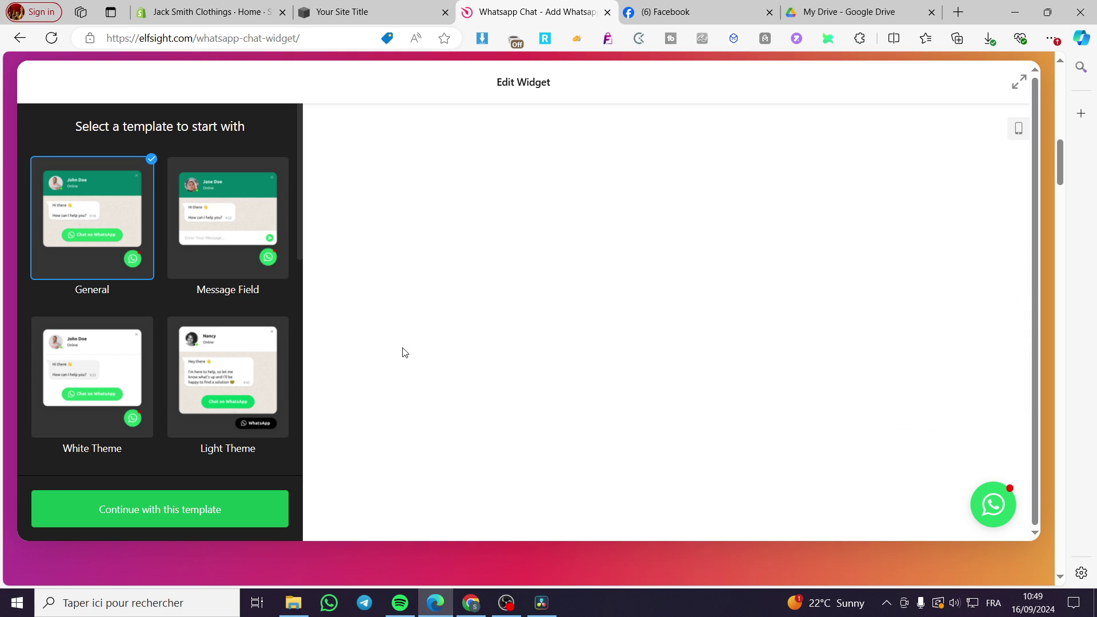
Compare the General, White Theme and Light Theme templates, settling on Message Field.
click(180, 212)
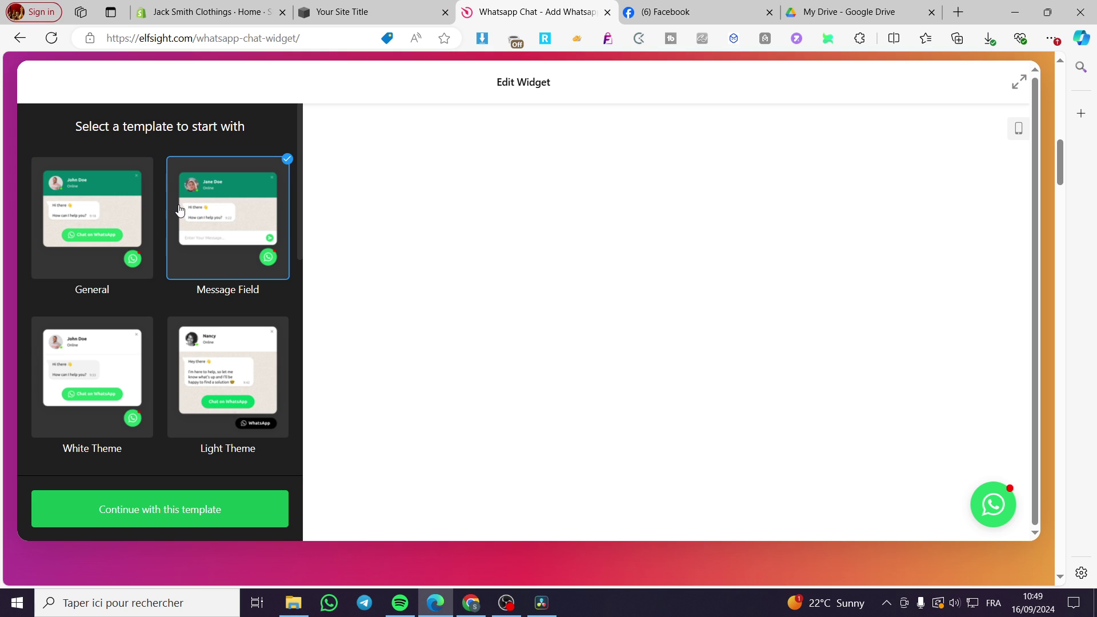
click(988, 503)
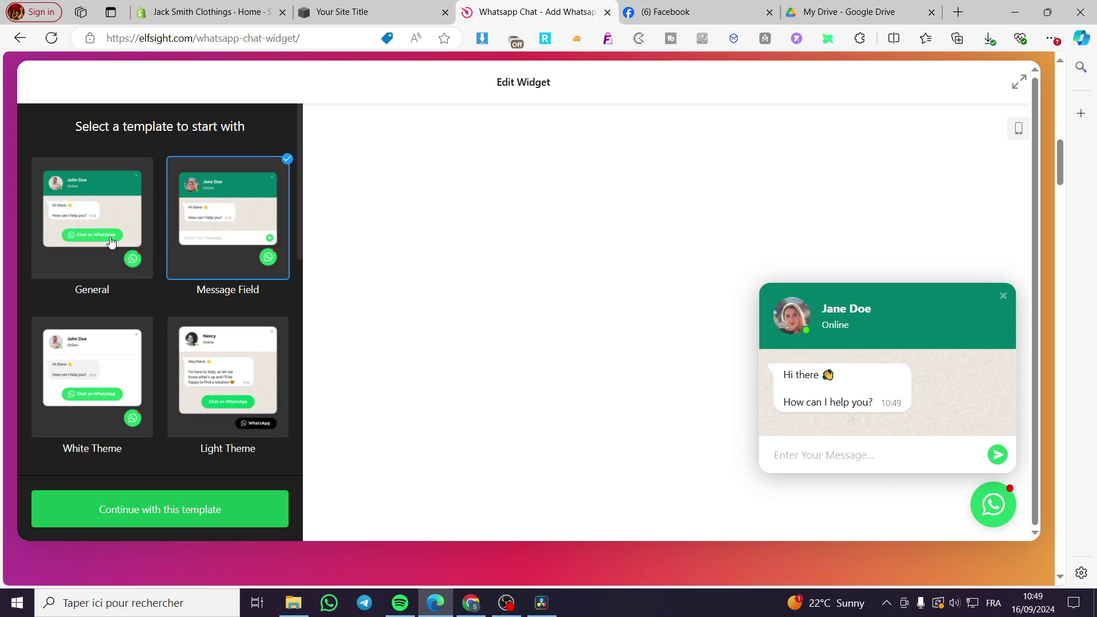
click(113, 241)
scroll(240, 296, down, 9)
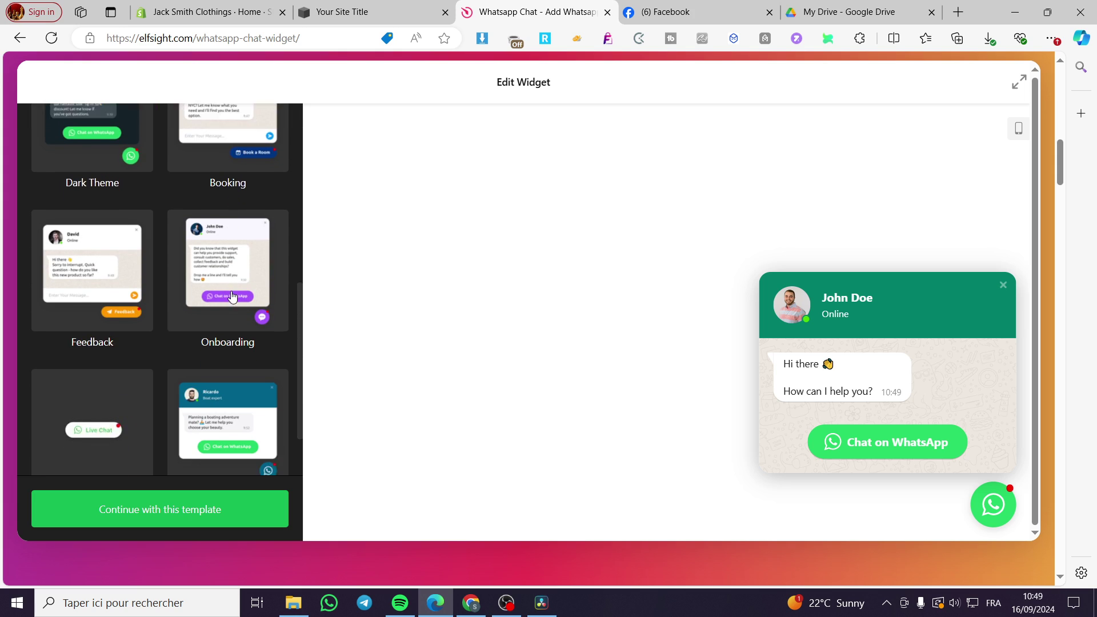
scroll(231, 296, up, 9)
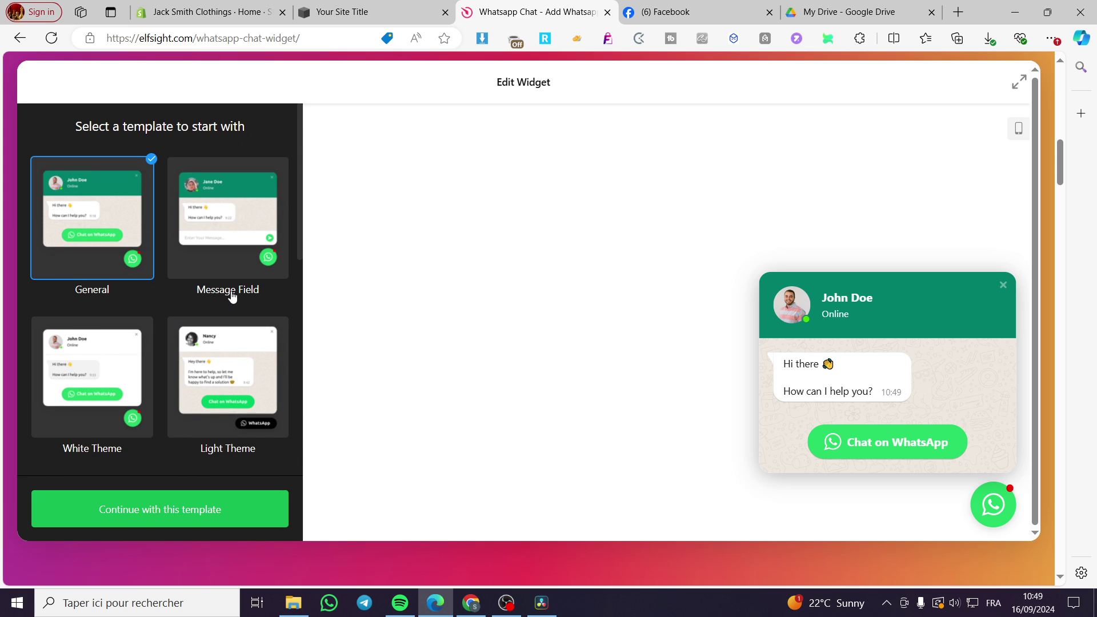
click(228, 237)
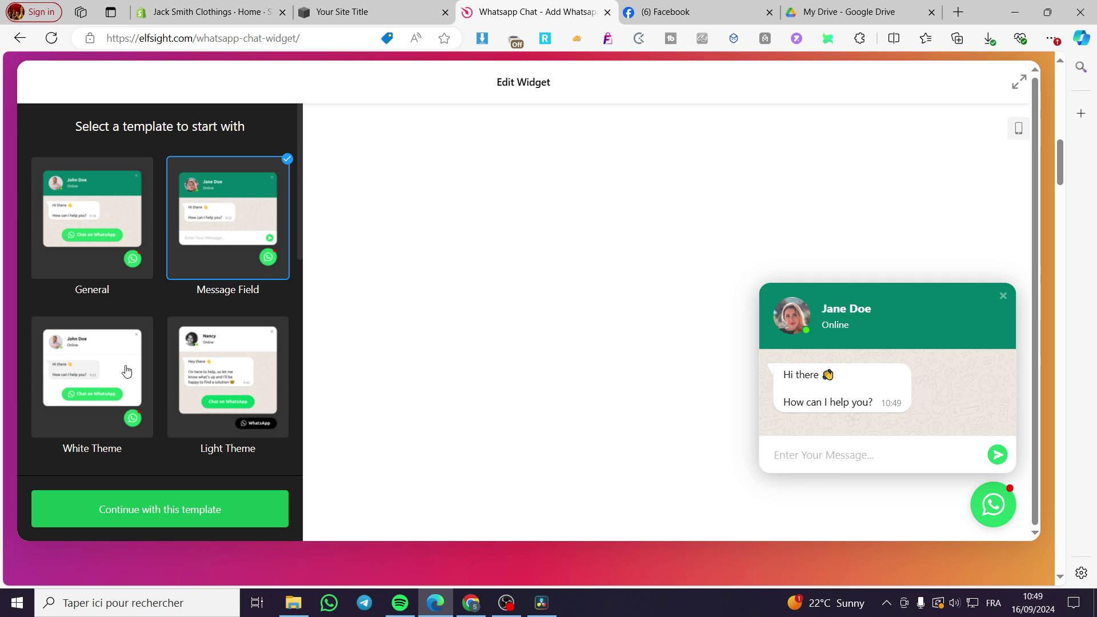
click(92, 364)
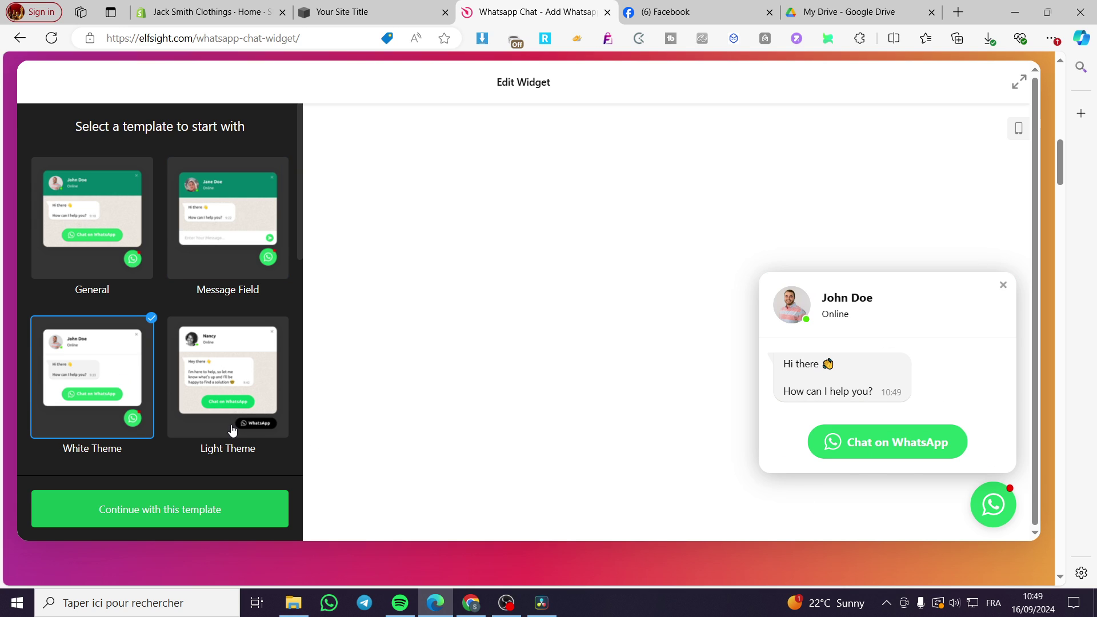
click(235, 403)
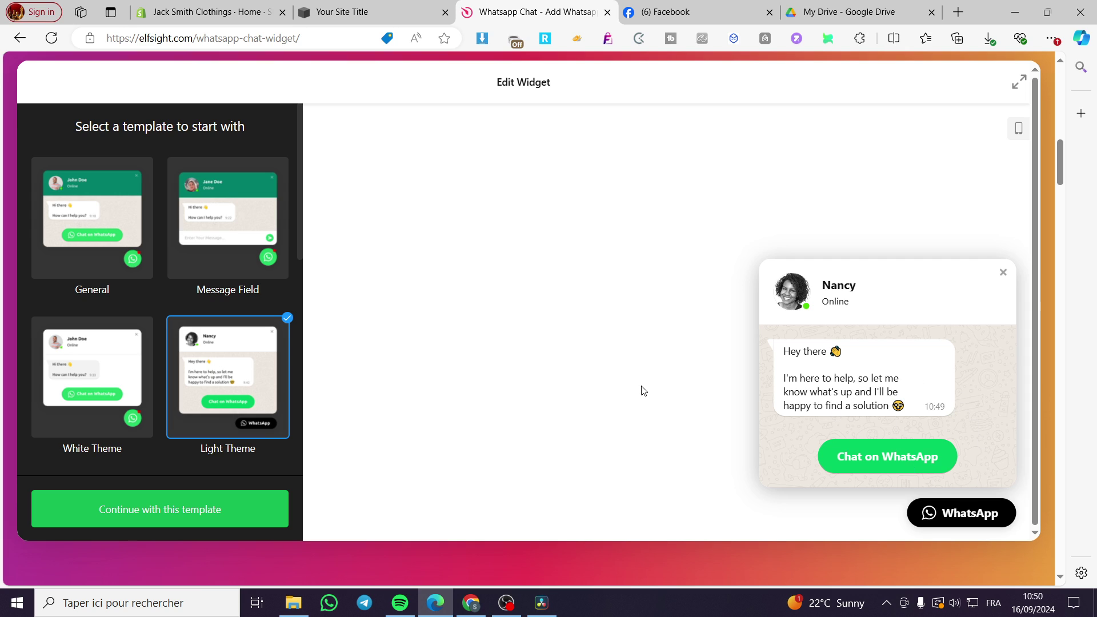
click(226, 240)
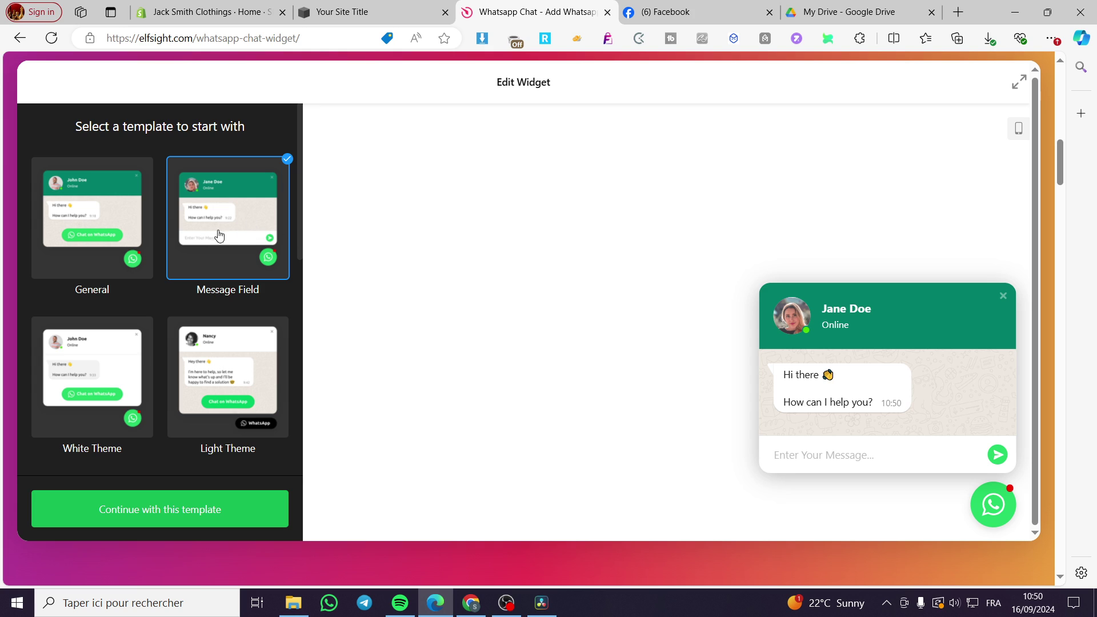
scroll(206, 407, down, 4)
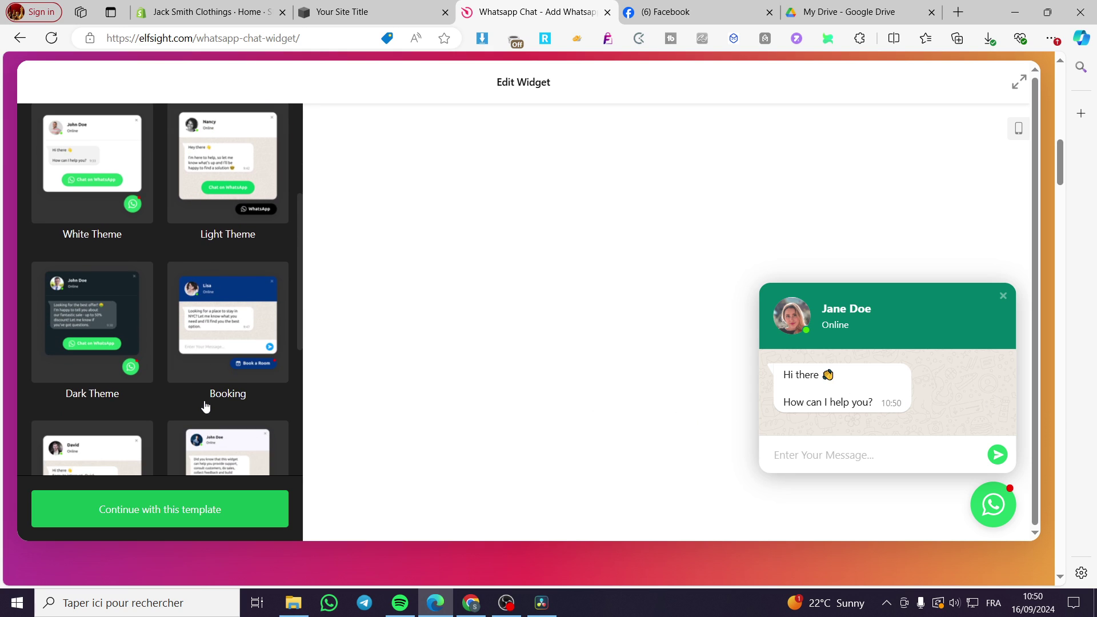
scroll(196, 282, down, 4)
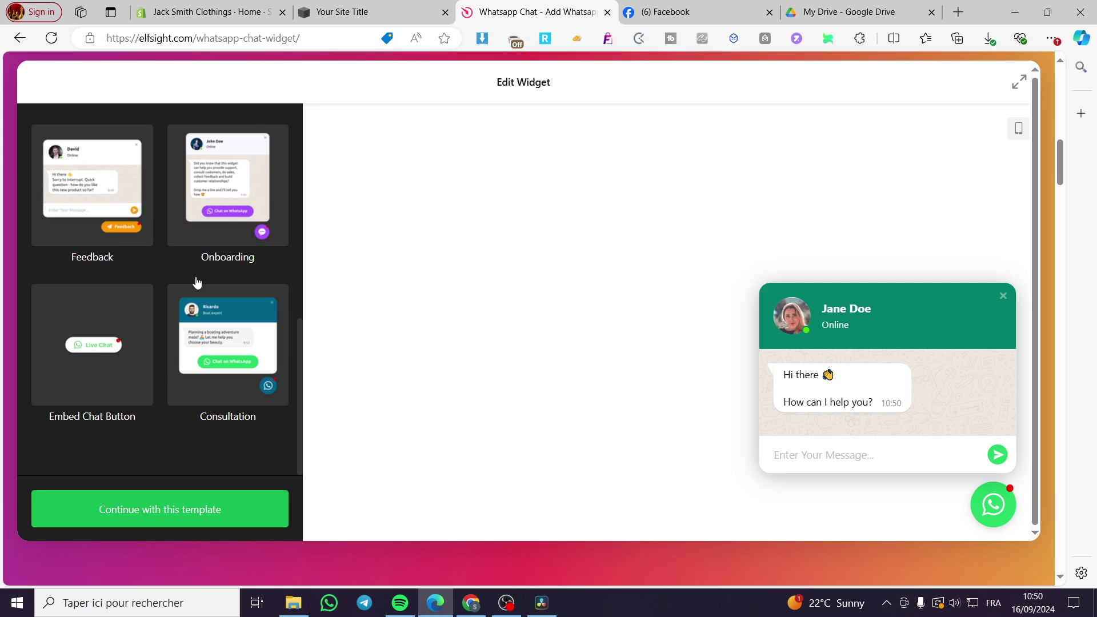
Confirm the Message Field template, enter the WhatsApp phone number, and open Content settings.
click(155, 509)
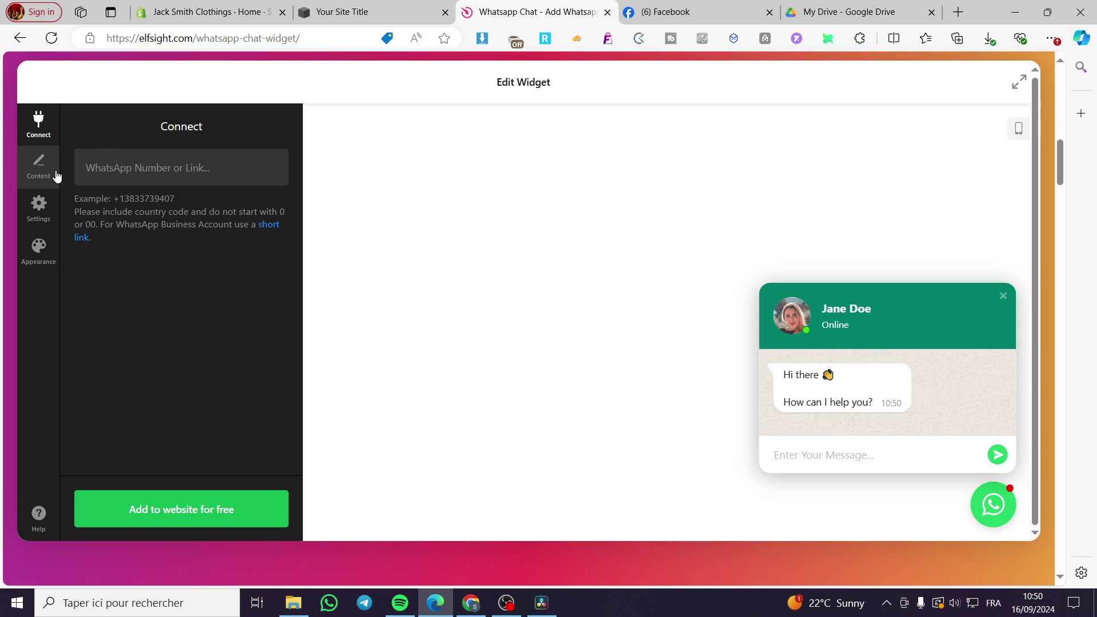
click(103, 179)
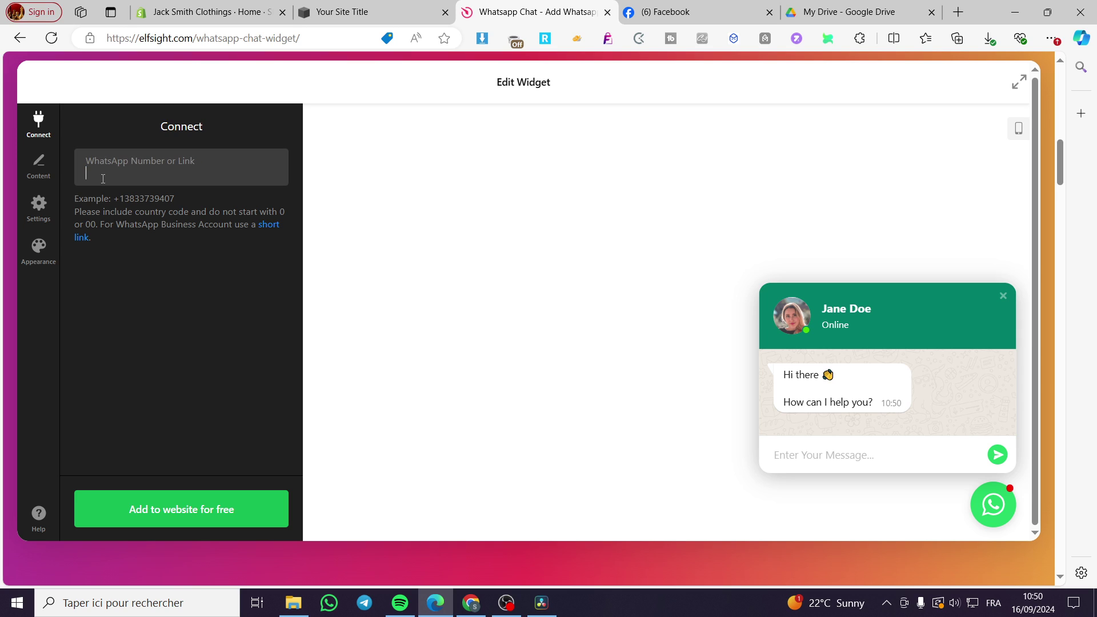
click(40, 166)
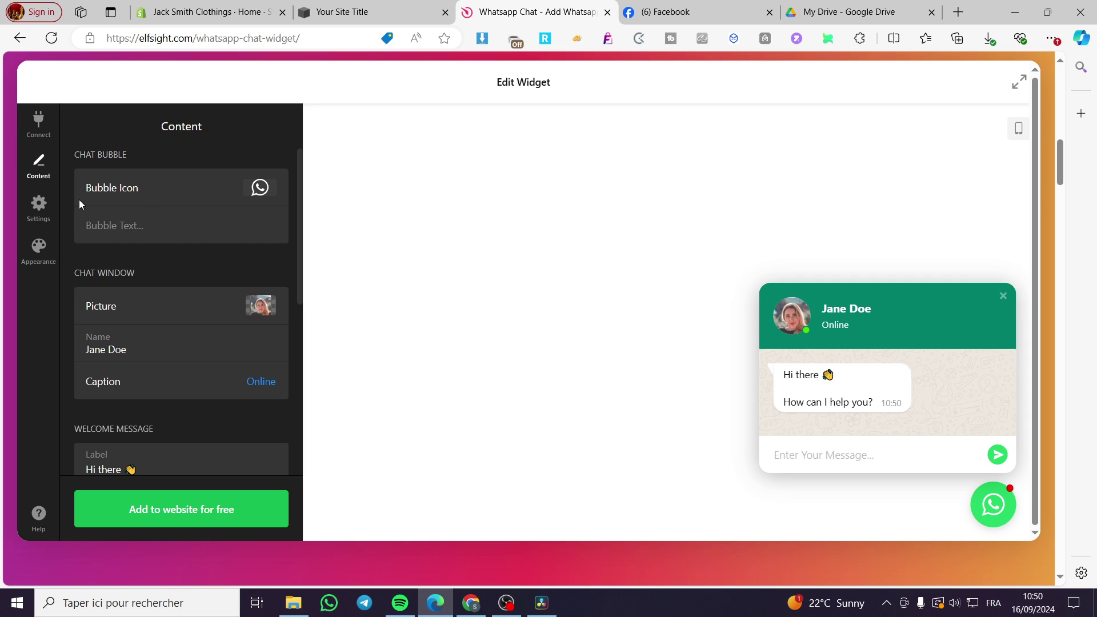
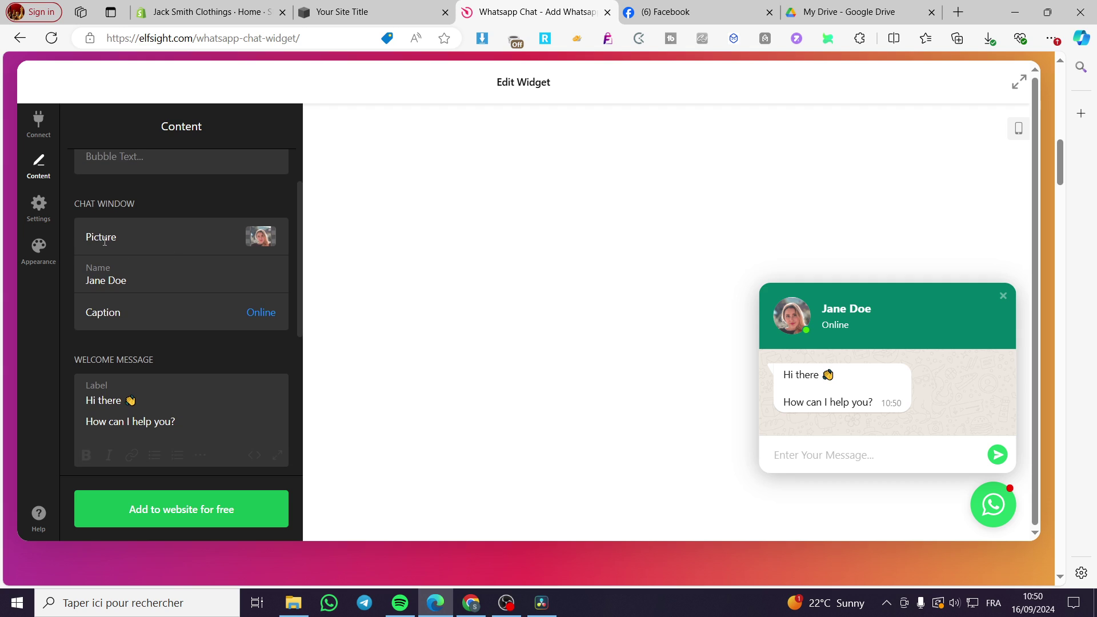
Leave the profile picture unchanged and keep the chat caption as Online after trying Reply Time and Custom.
click(265, 238)
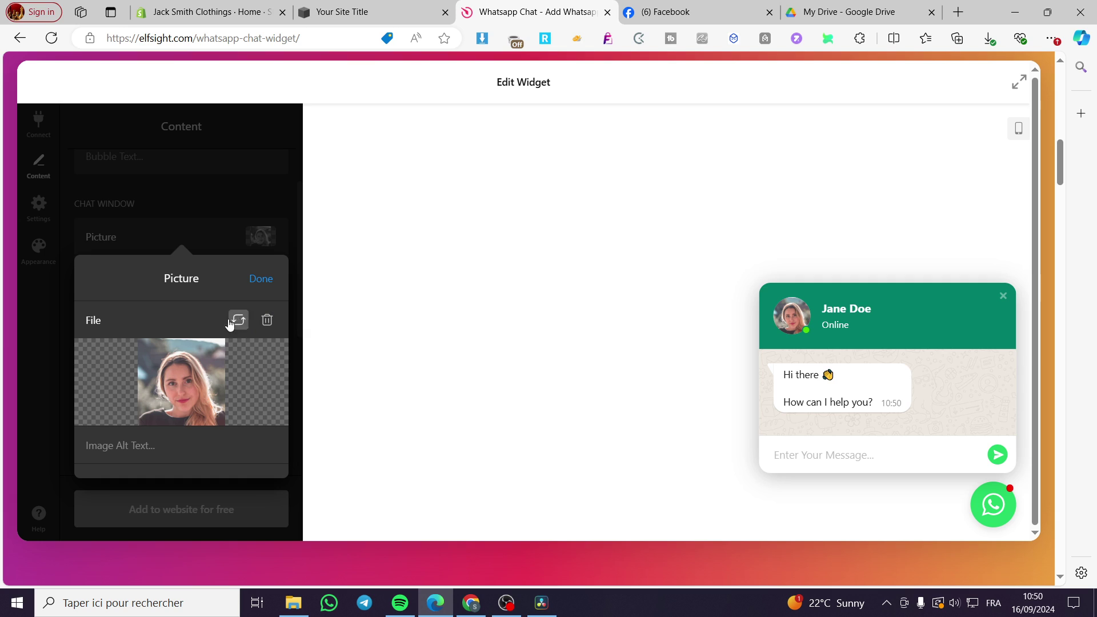
click(261, 279)
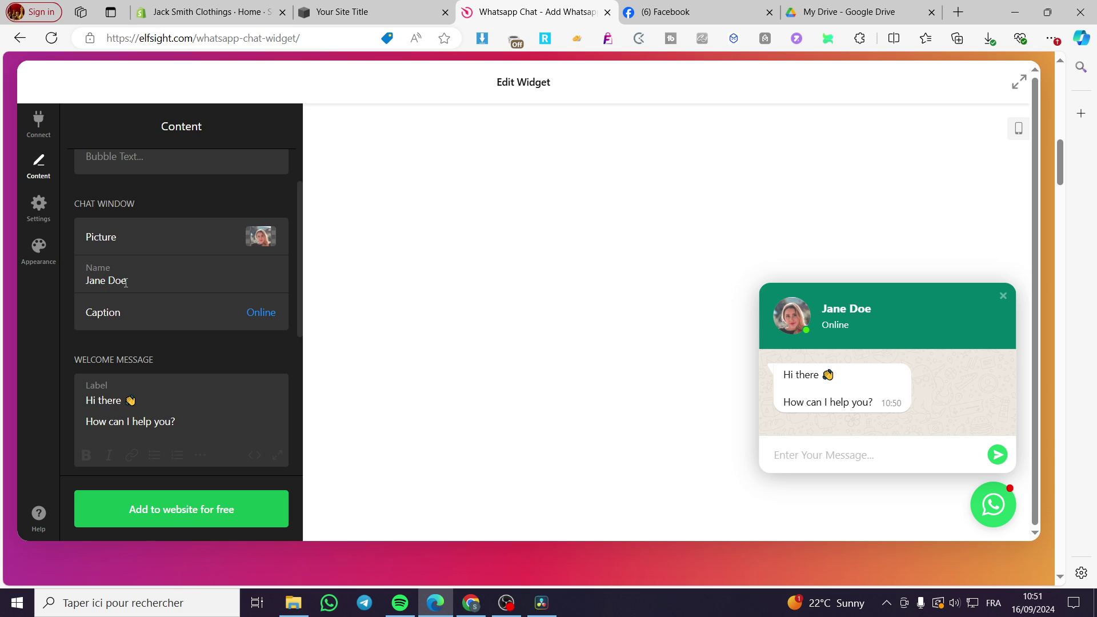
click(263, 314)
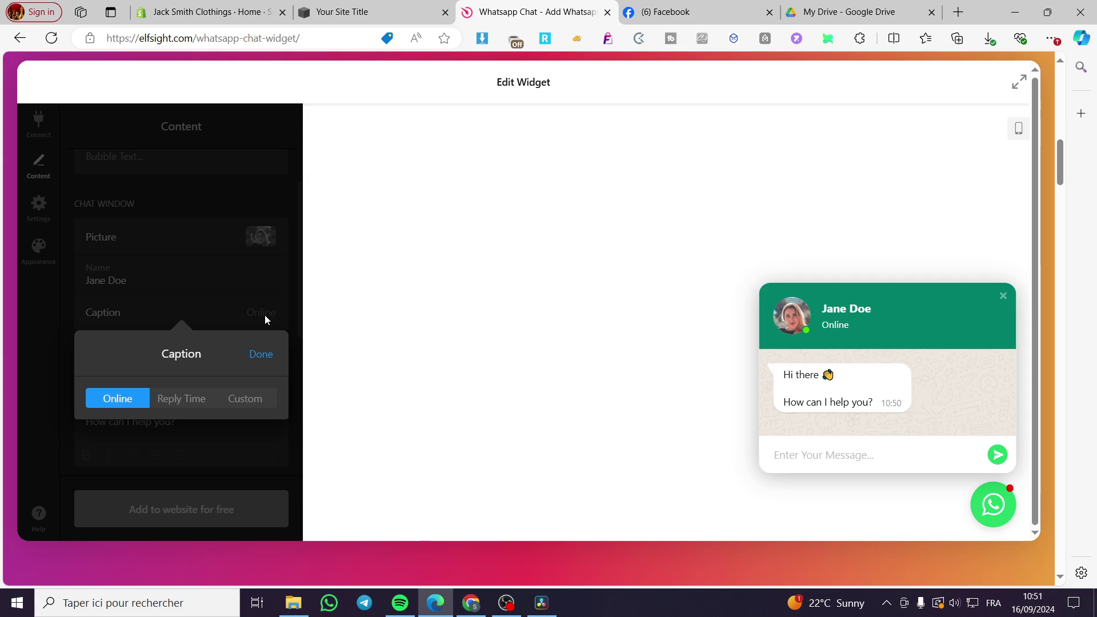
click(196, 398)
click(252, 394)
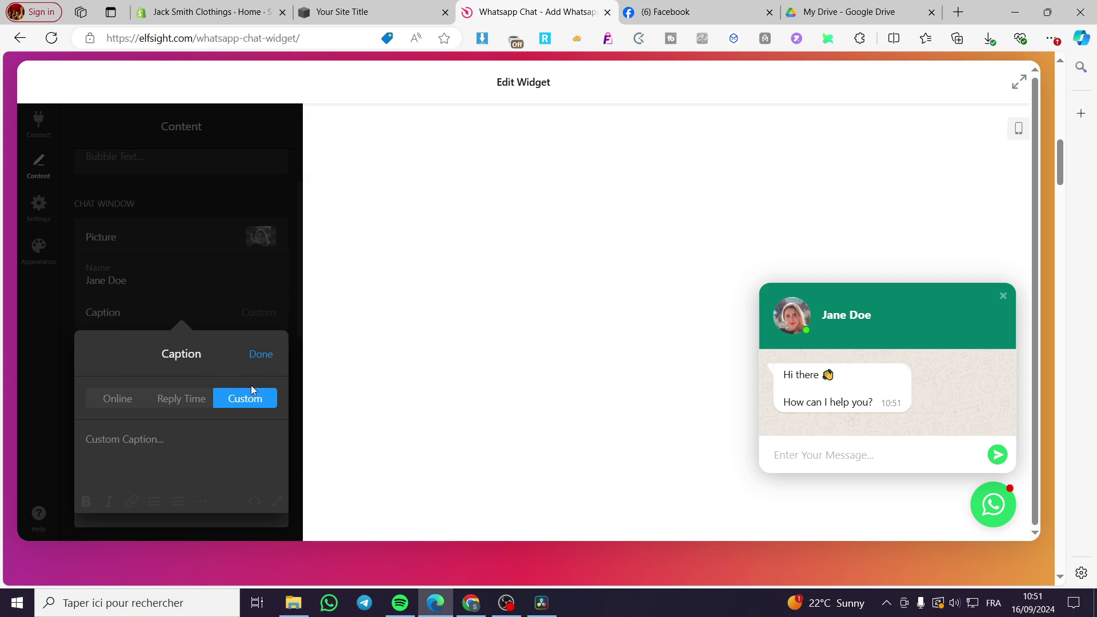
click(118, 398)
click(247, 350)
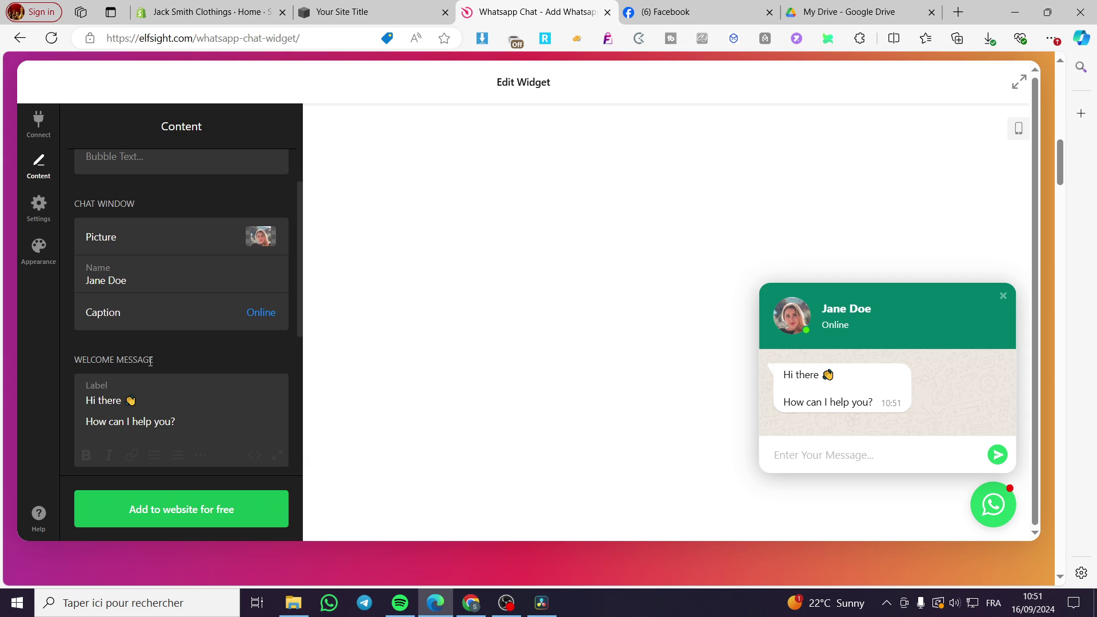
Scroll down the editor and go to the Settings section.
scroll(231, 370, down, 3)
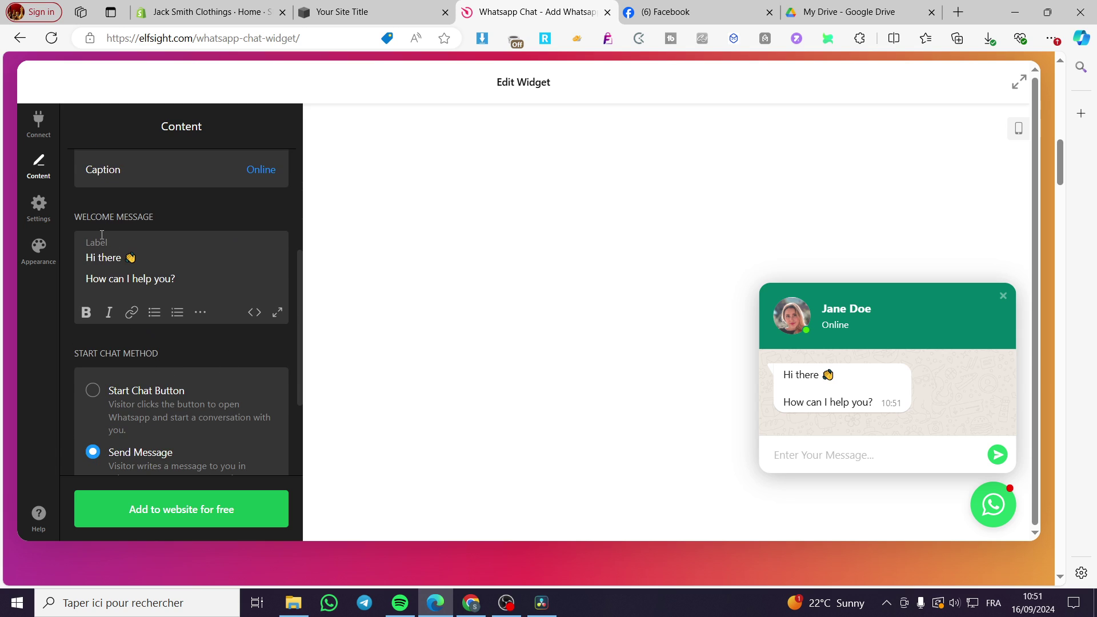
scroll(163, 373, down, 1)
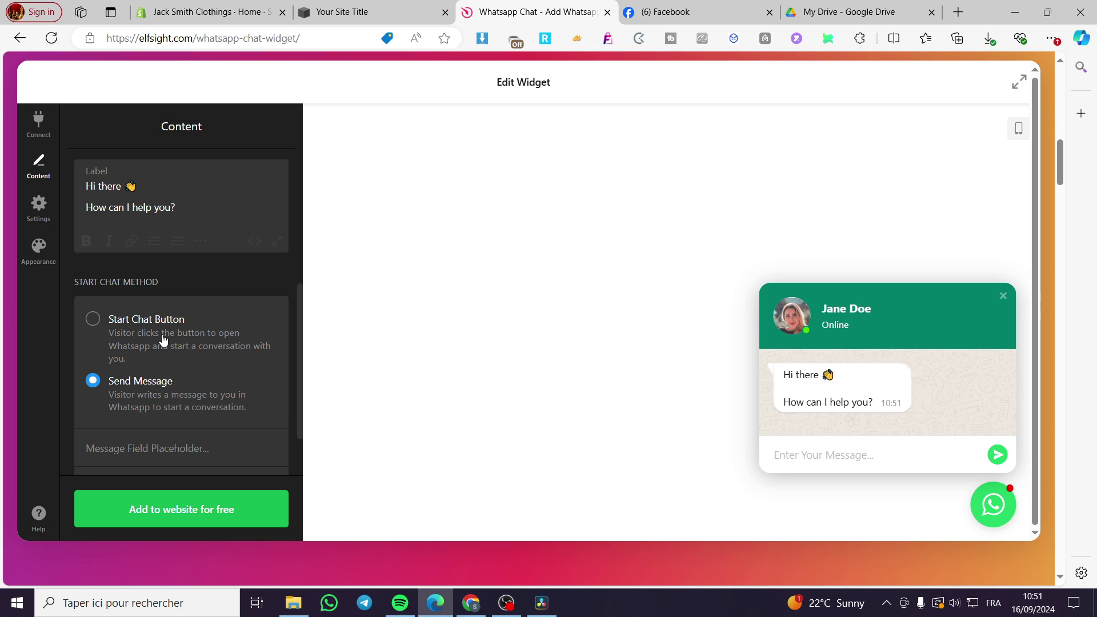
scroll(164, 340, down, 1)
scroll(114, 375, down, 1)
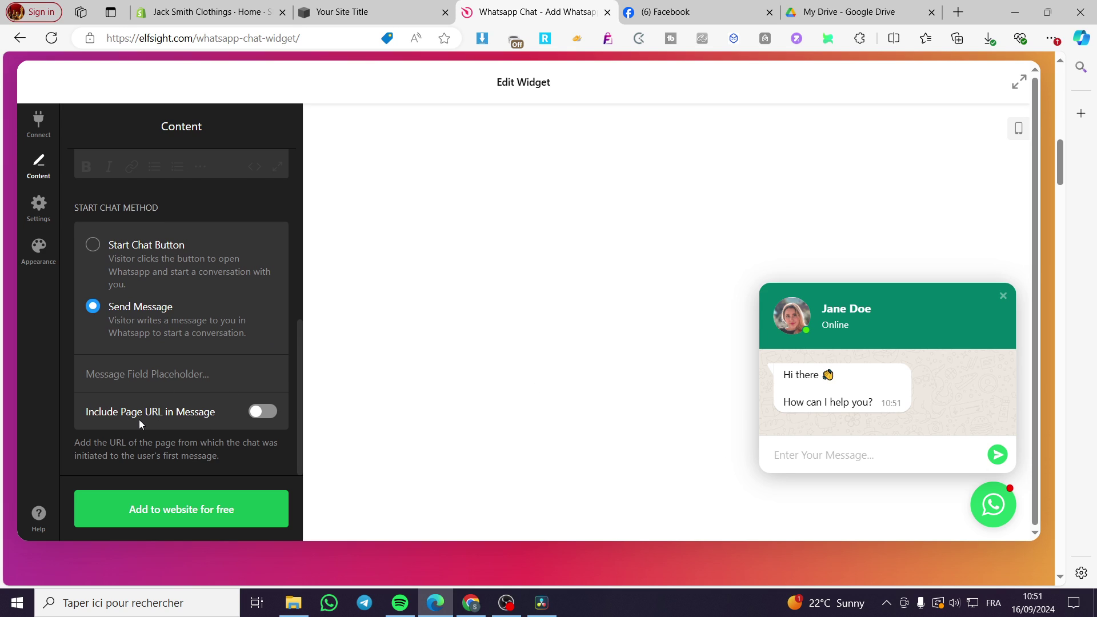
click(43, 205)
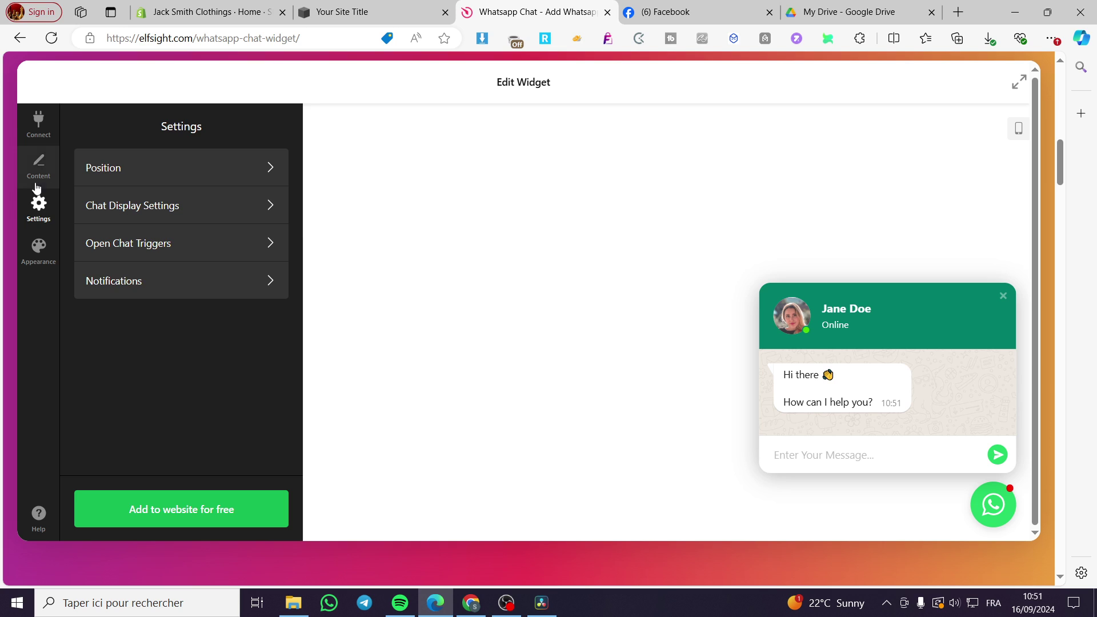
Inspect the Position, Chat Display Settings and Notifications panels without changes, then go to Appearance.
click(161, 181)
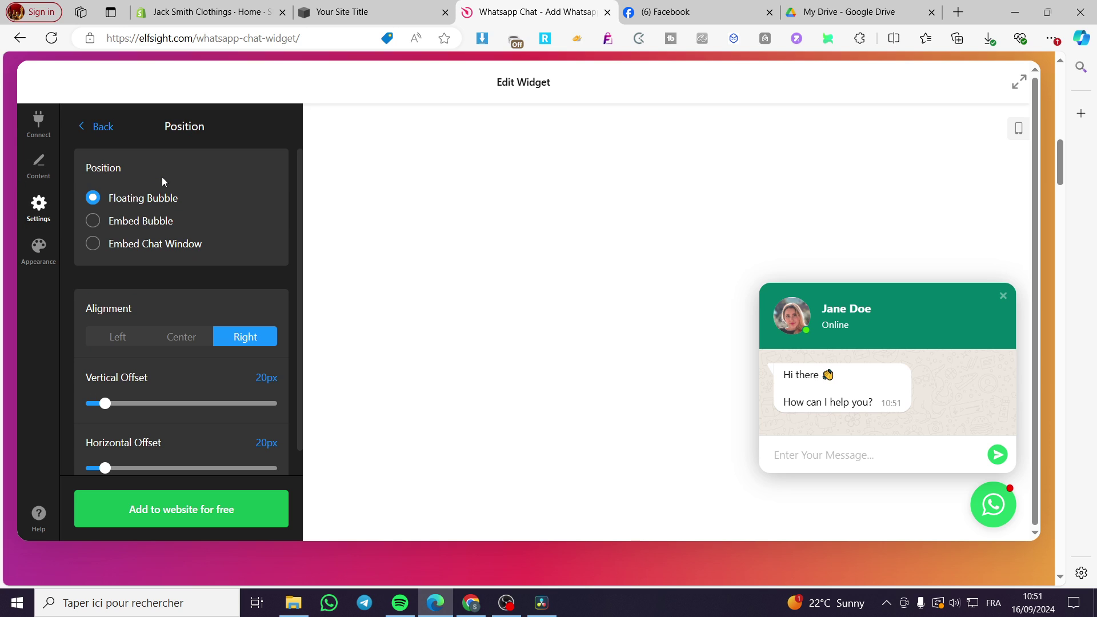
click(103, 128)
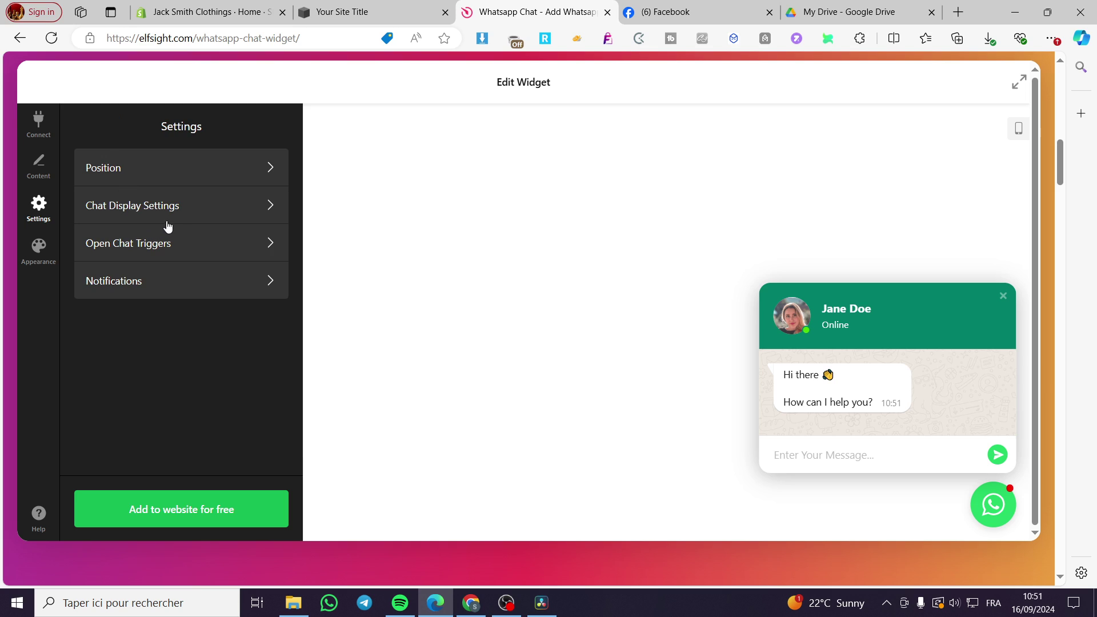
click(185, 214)
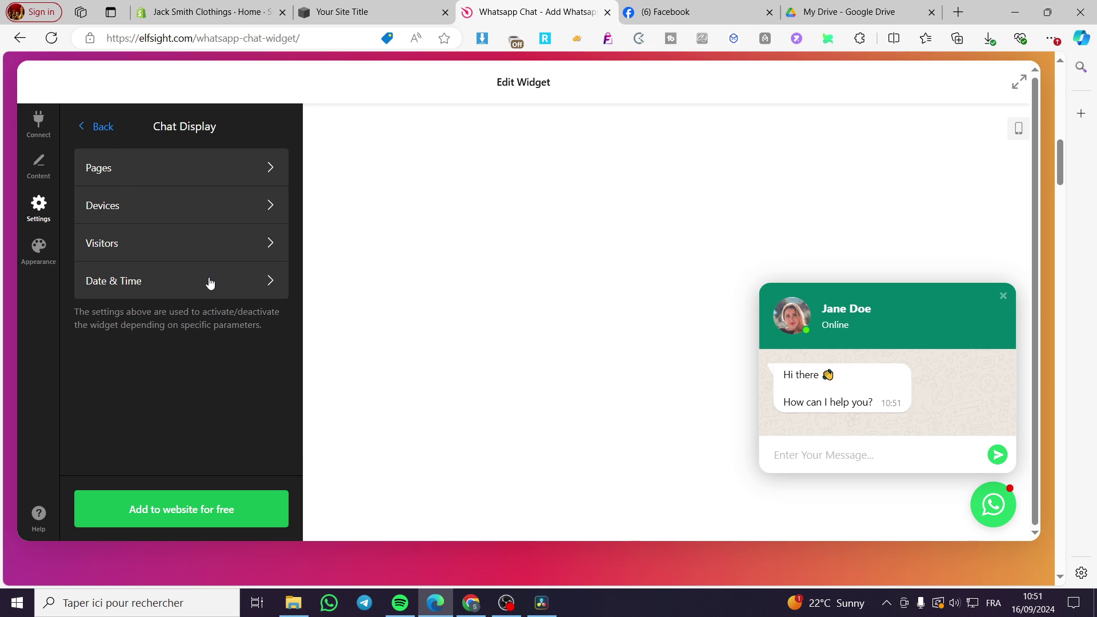
click(97, 127)
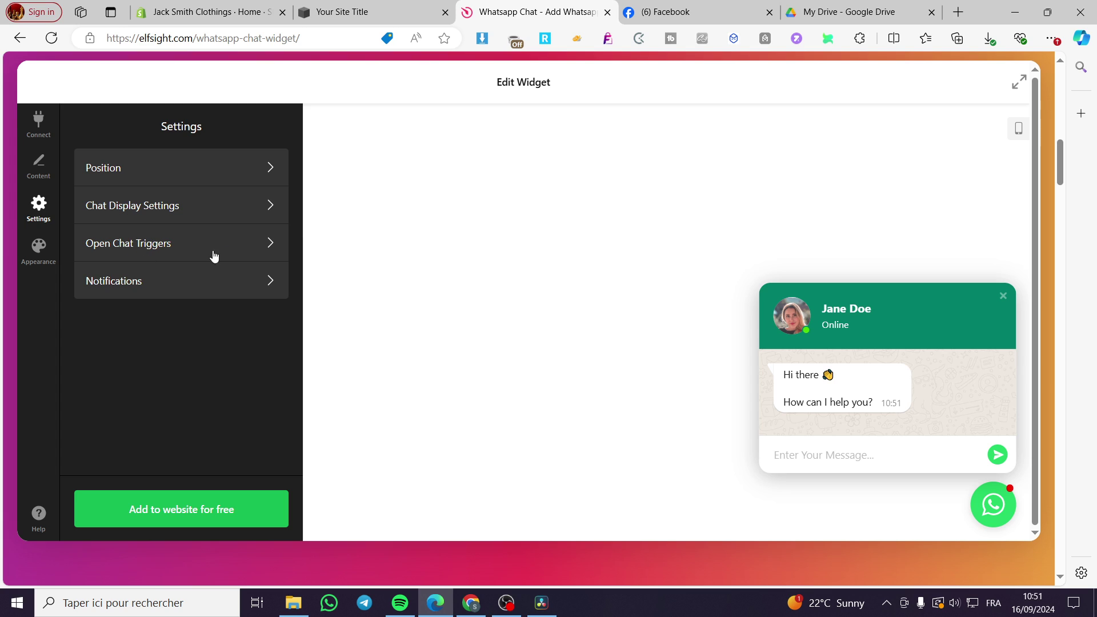
click(215, 281)
click(80, 129)
click(35, 251)
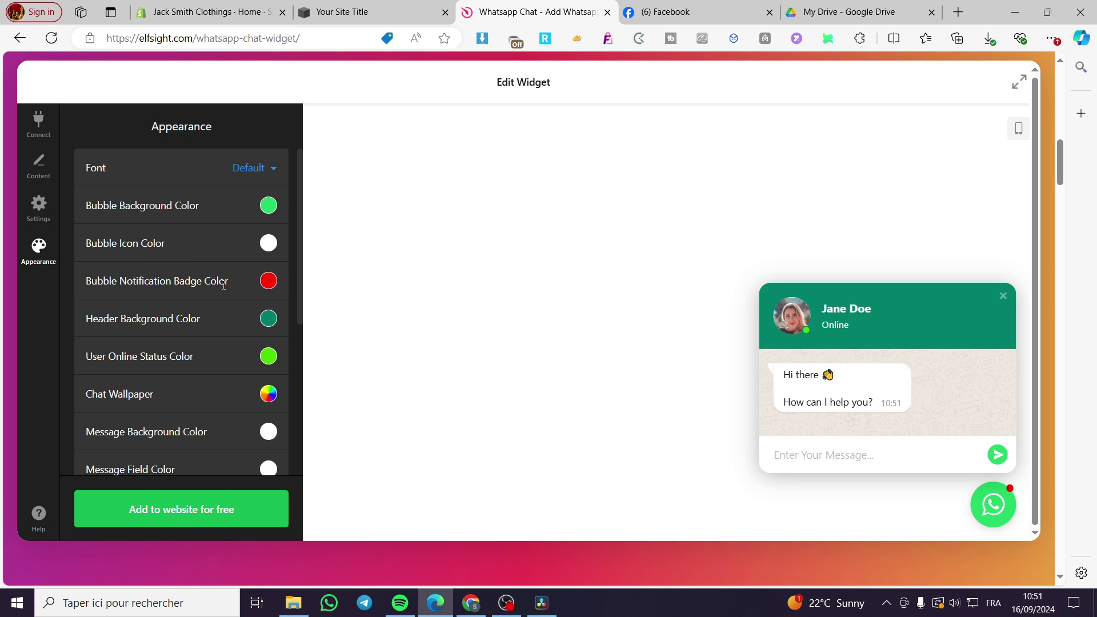
Compare bright green and a darker green for the Header Background Color.
scroll(140, 269, down, 4)
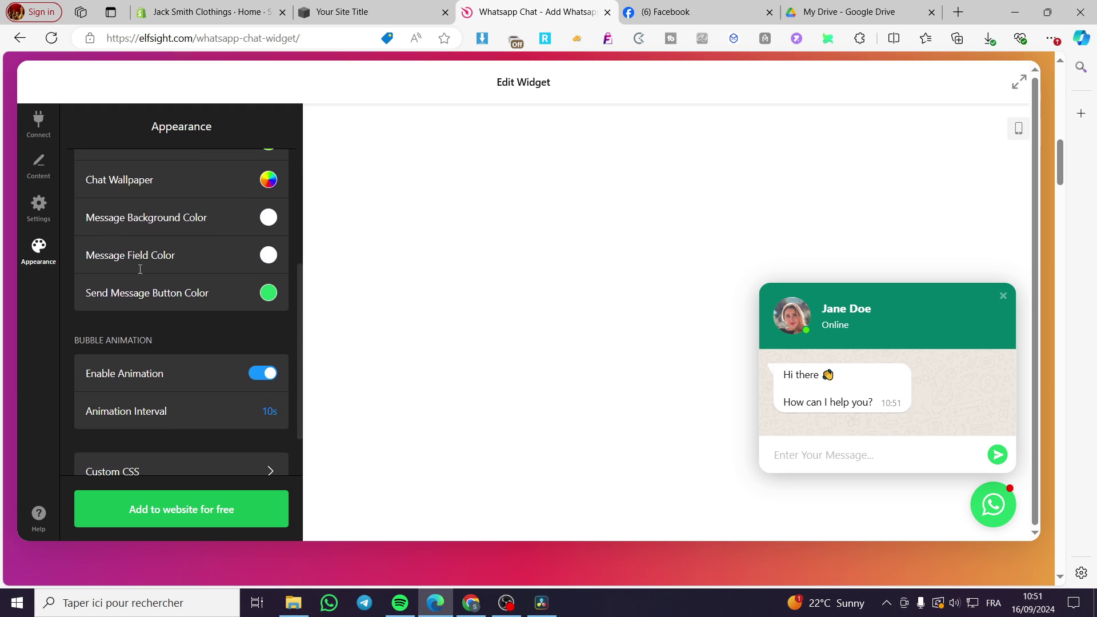
scroll(162, 285, down, 3)
scroll(163, 285, up, 5)
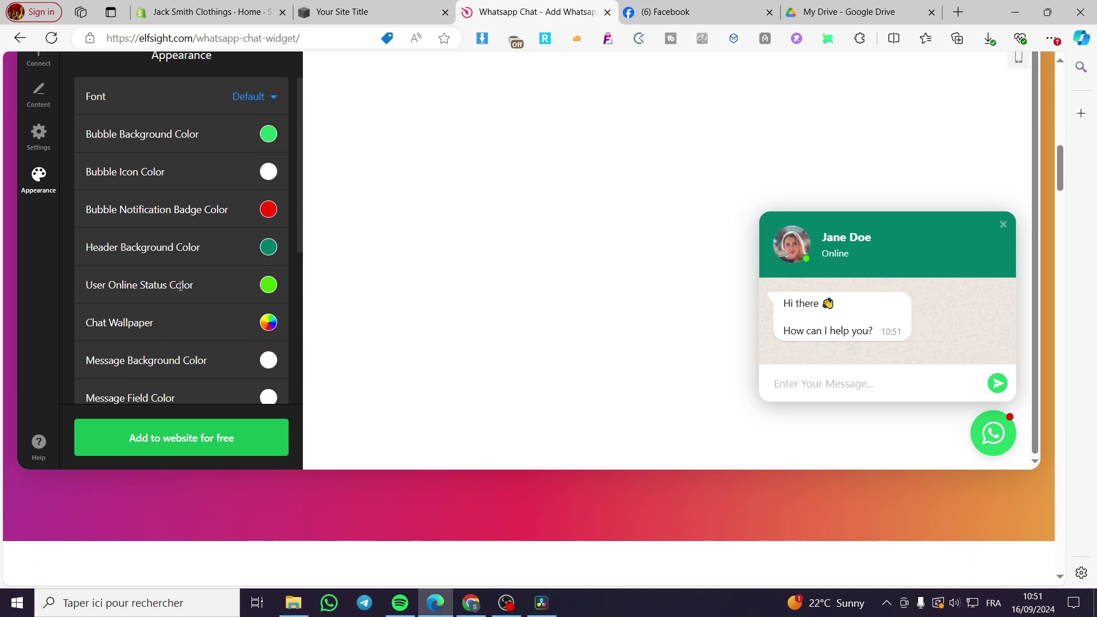
scroll(193, 272, up, 2)
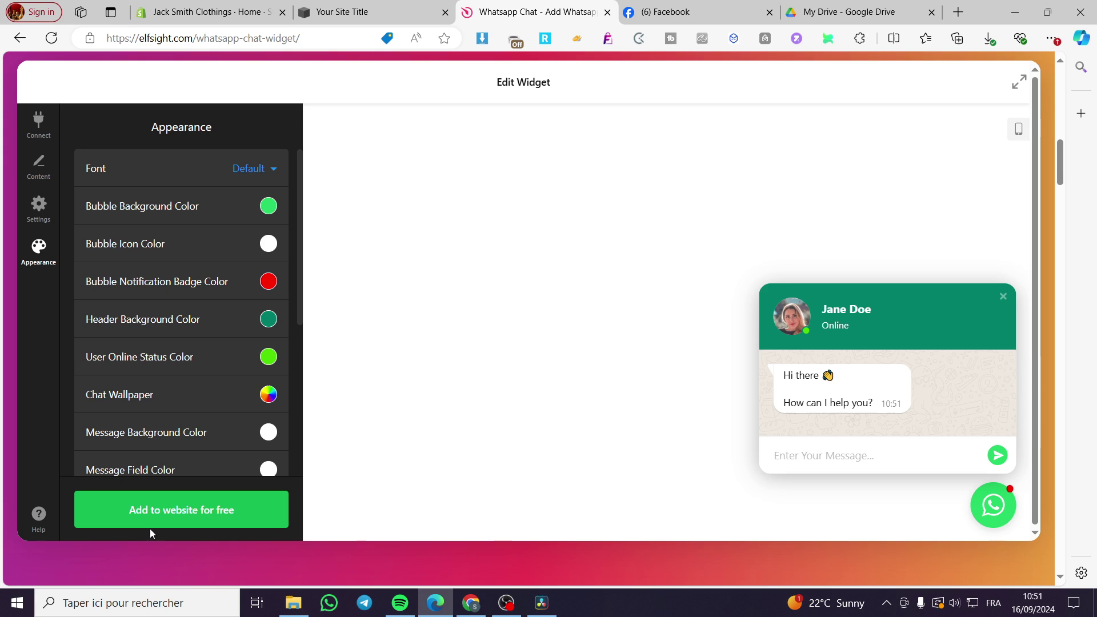
click(269, 320)
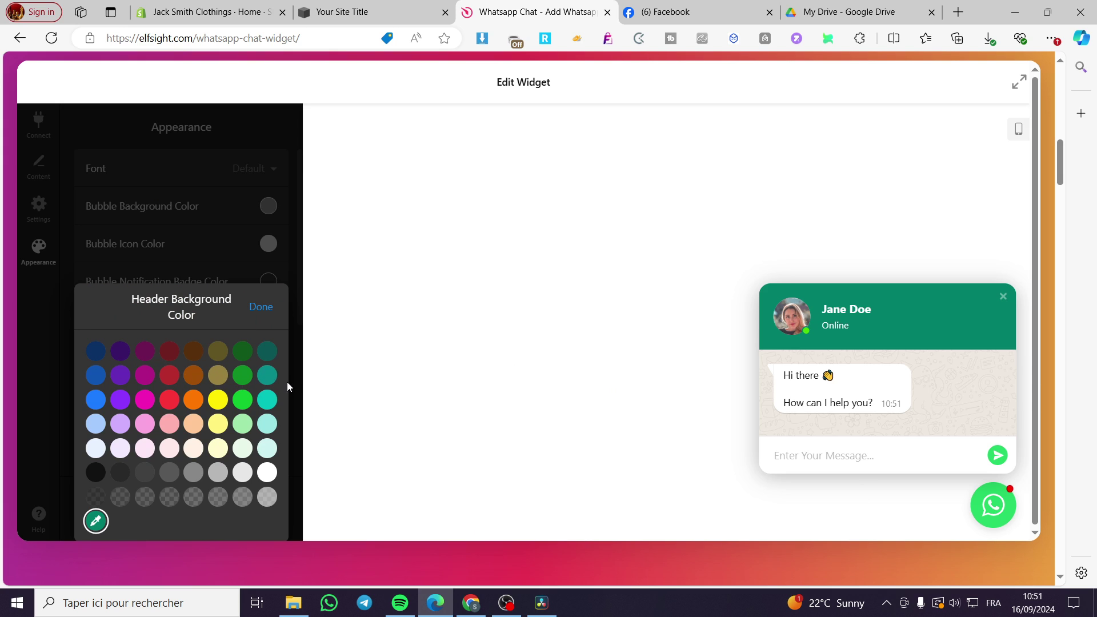
click(243, 400)
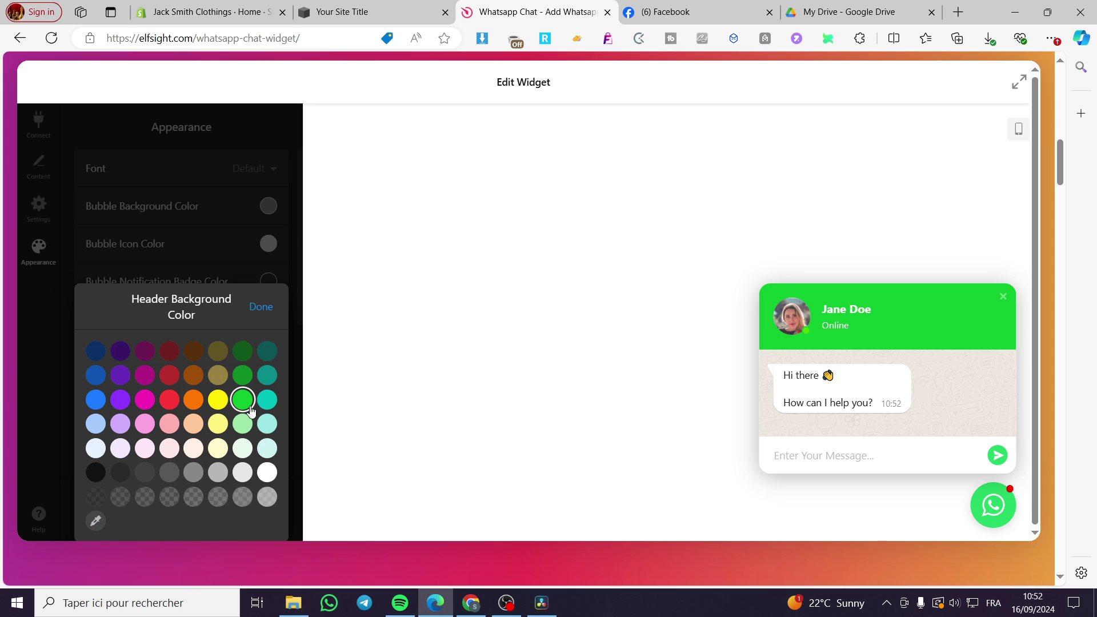
click(243, 378)
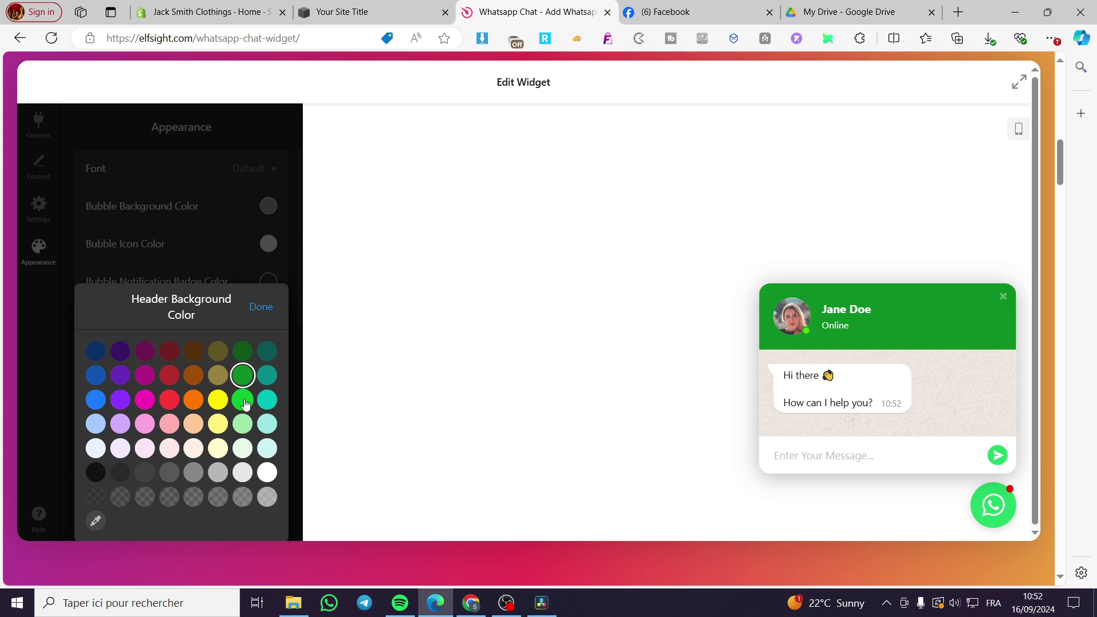
click(245, 404)
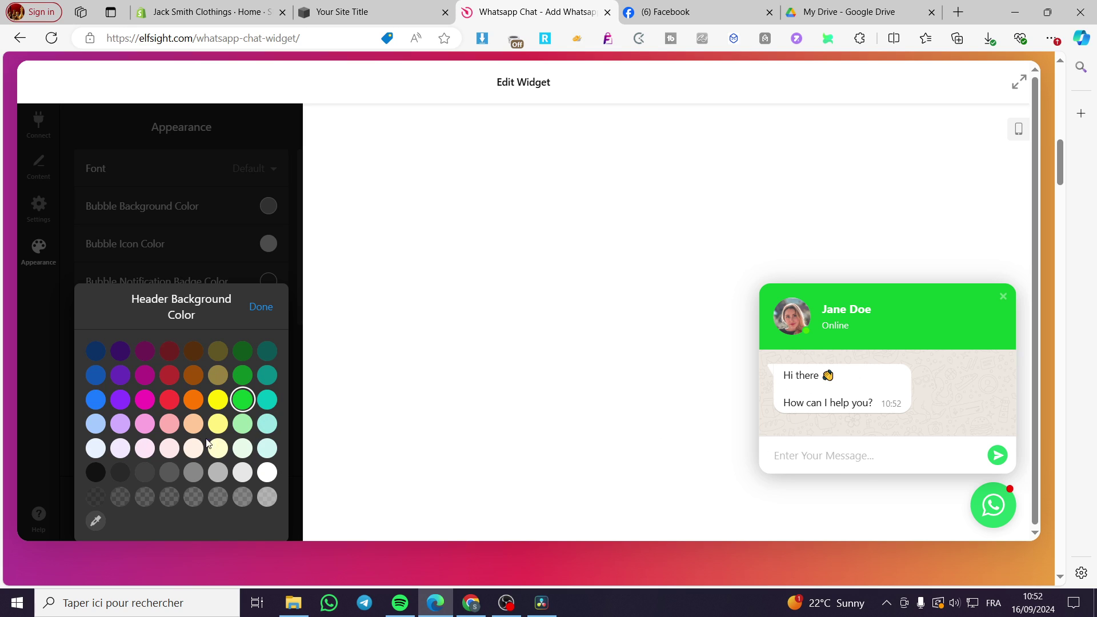
Settle on bright green for the header and save via 'Add to website for free'.
click(243, 350)
click(243, 375)
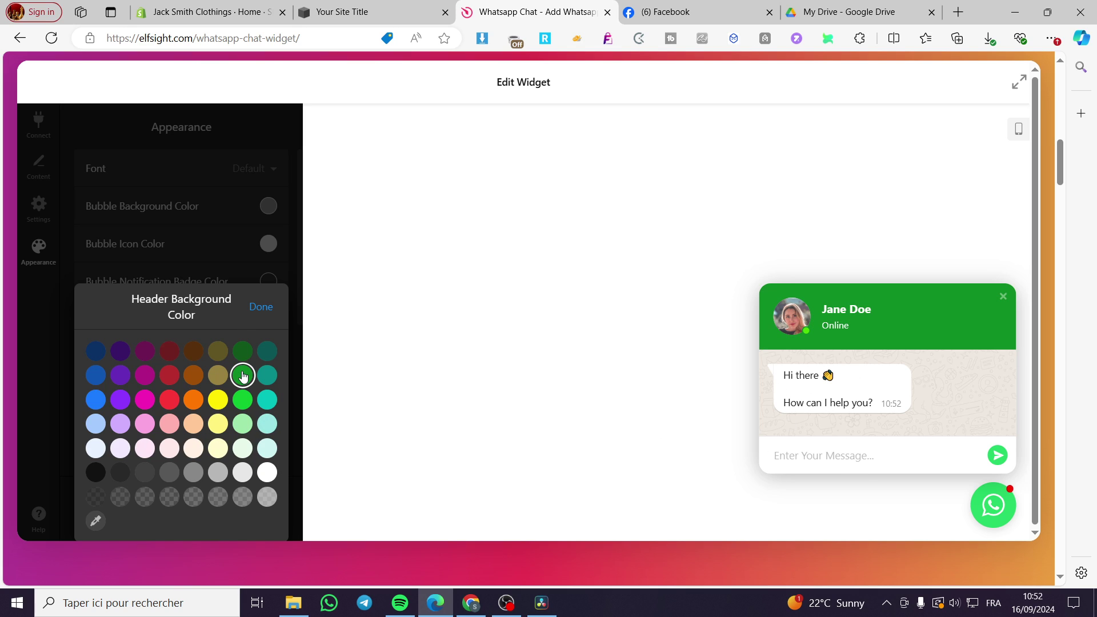
click(243, 404)
click(264, 309)
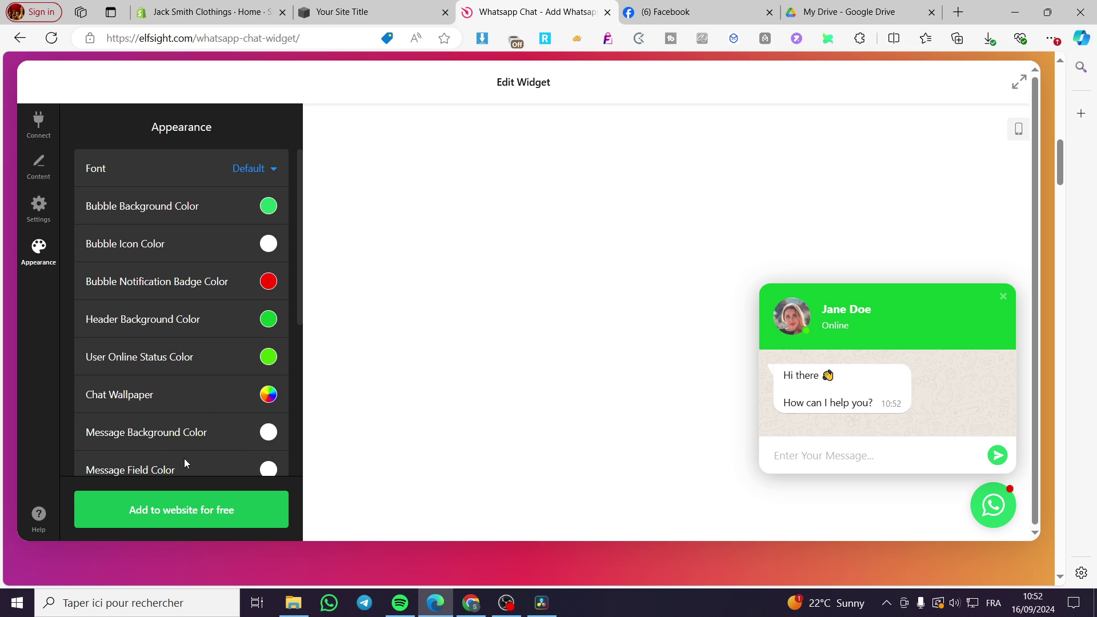
click(210, 509)
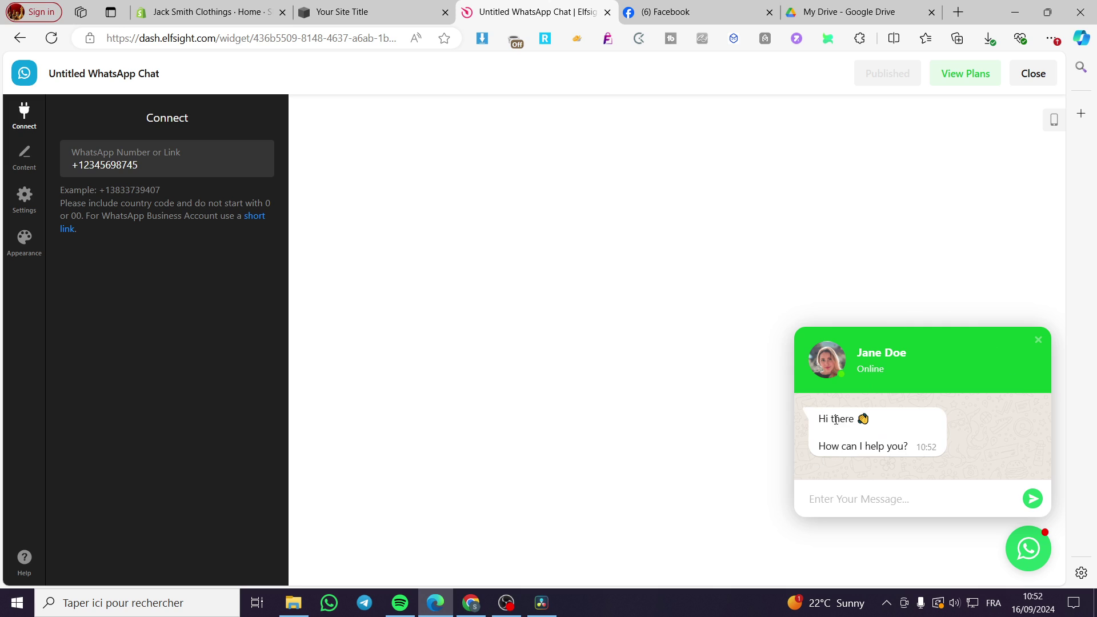
Close the chat preview and exit the editor to the WhatsApp Chat apps list.
click(1038, 340)
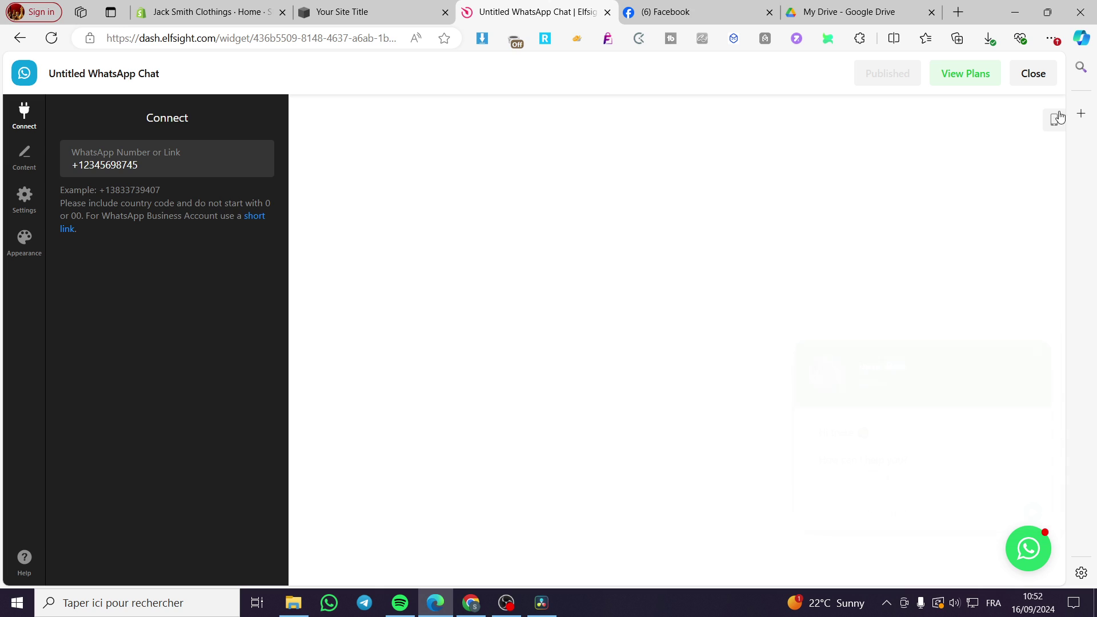
click(1034, 74)
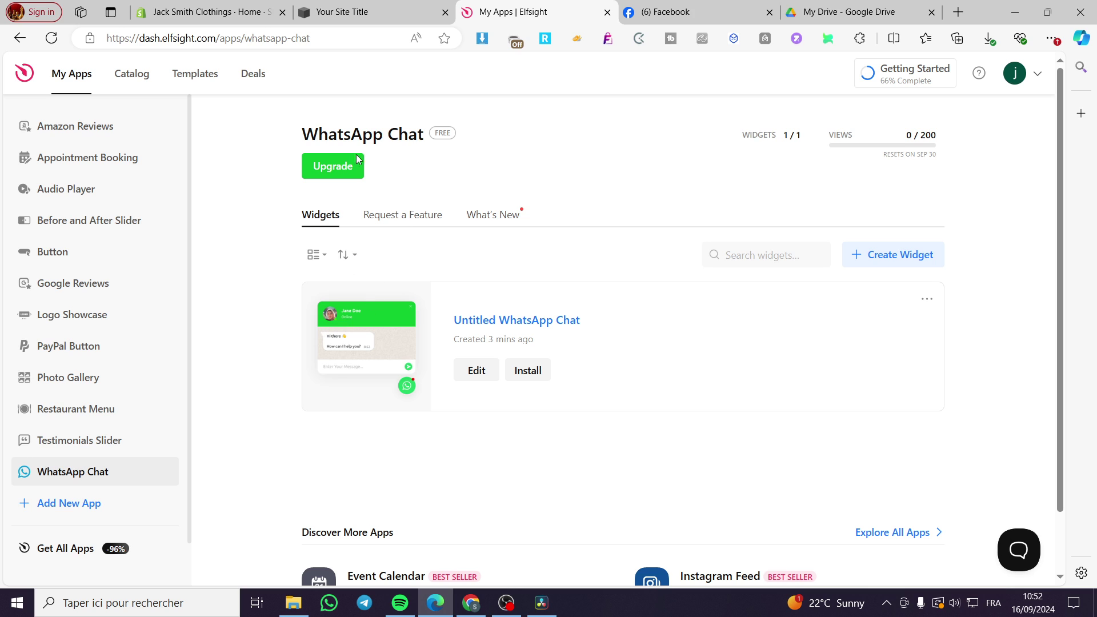
Copy the Untitled WhatsApp Chat embed code from Install options and return to the Squarespace tab.
click(528, 371)
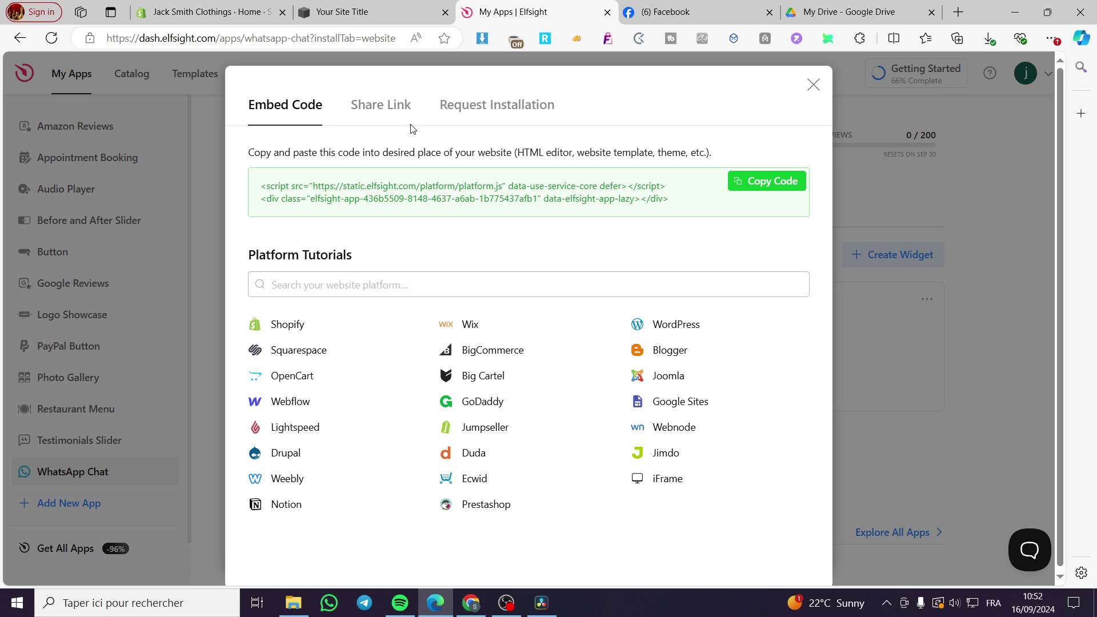
click(405, 119)
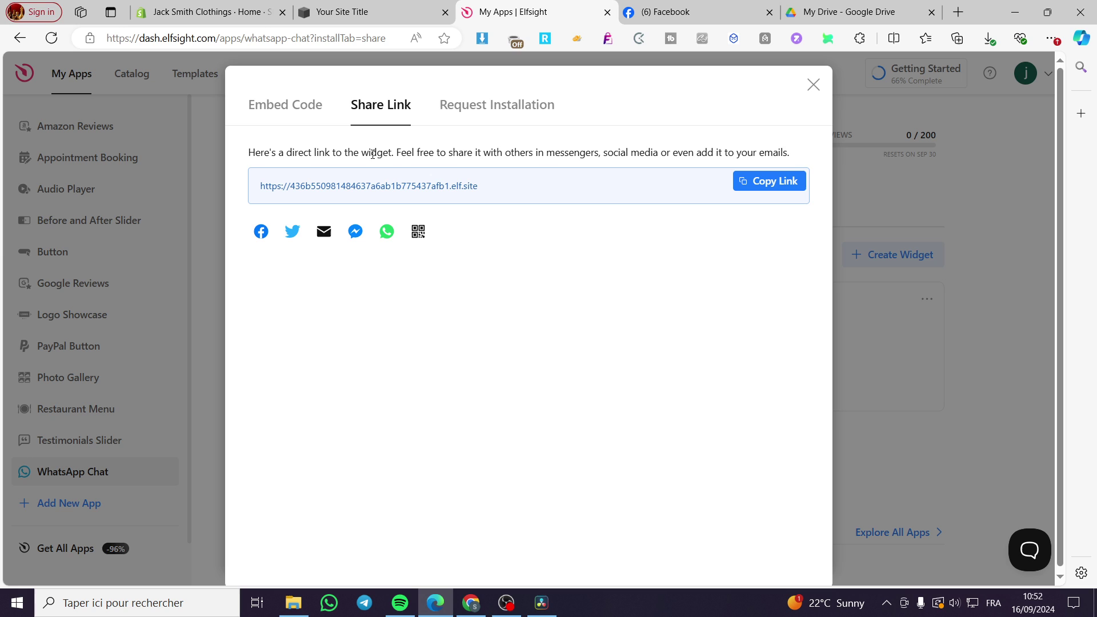
click(303, 109)
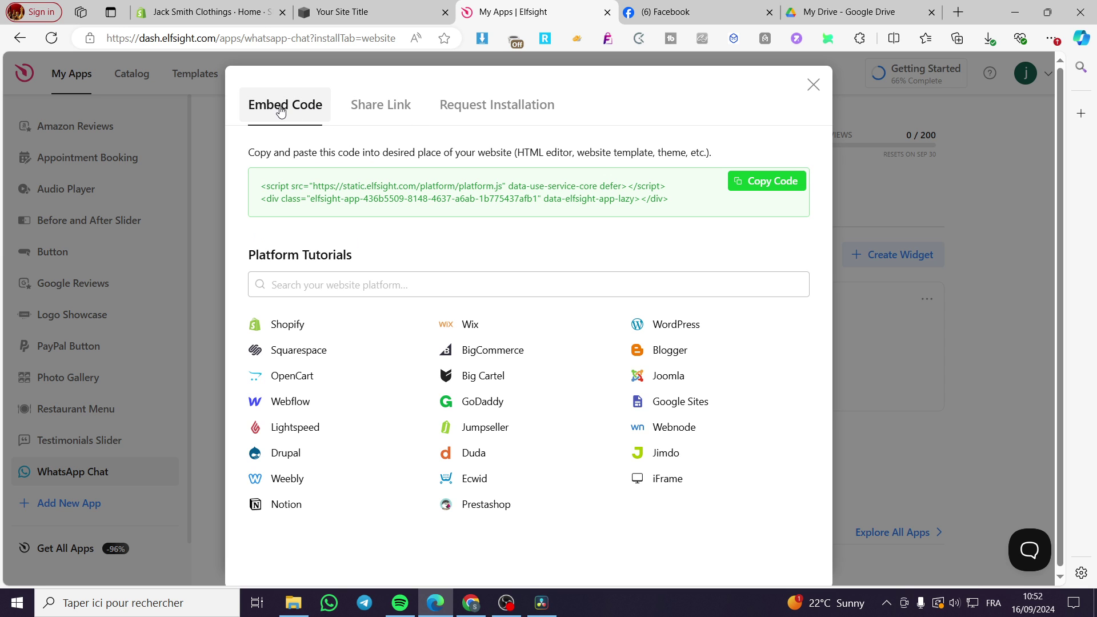
click(765, 188)
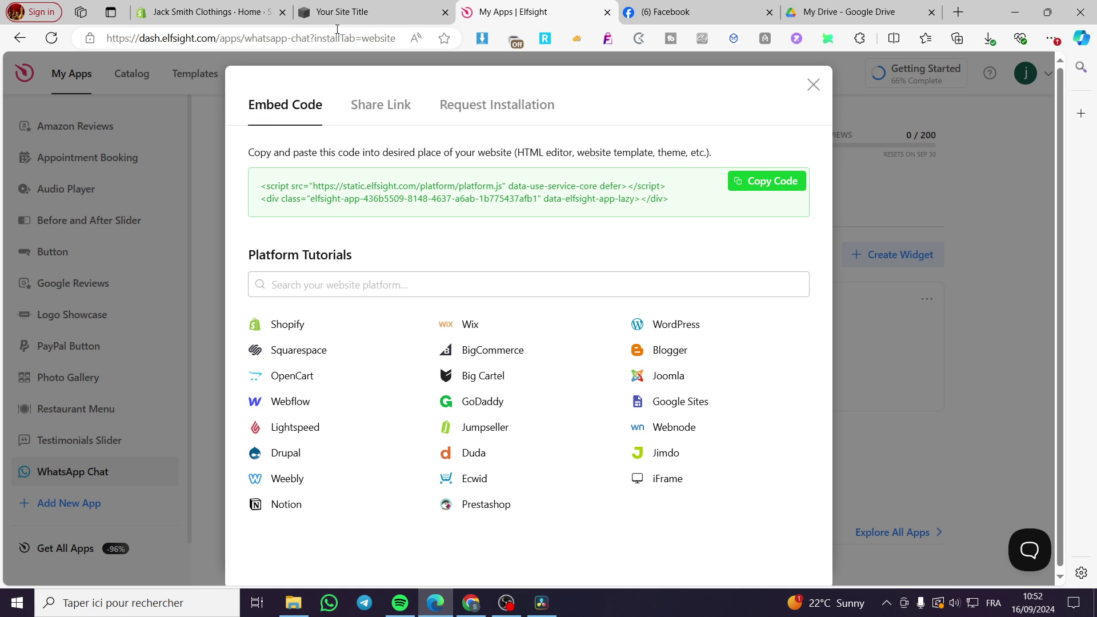
click(368, 10)
Add a Code block to the Home page section.
mouse_move(147, 137)
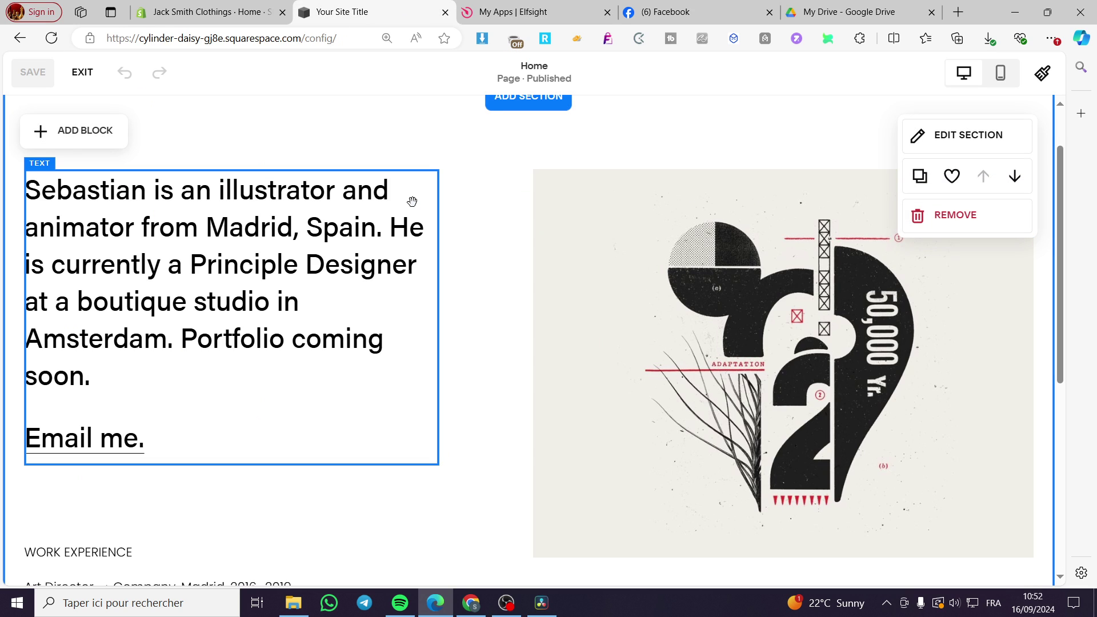
click(80, 131)
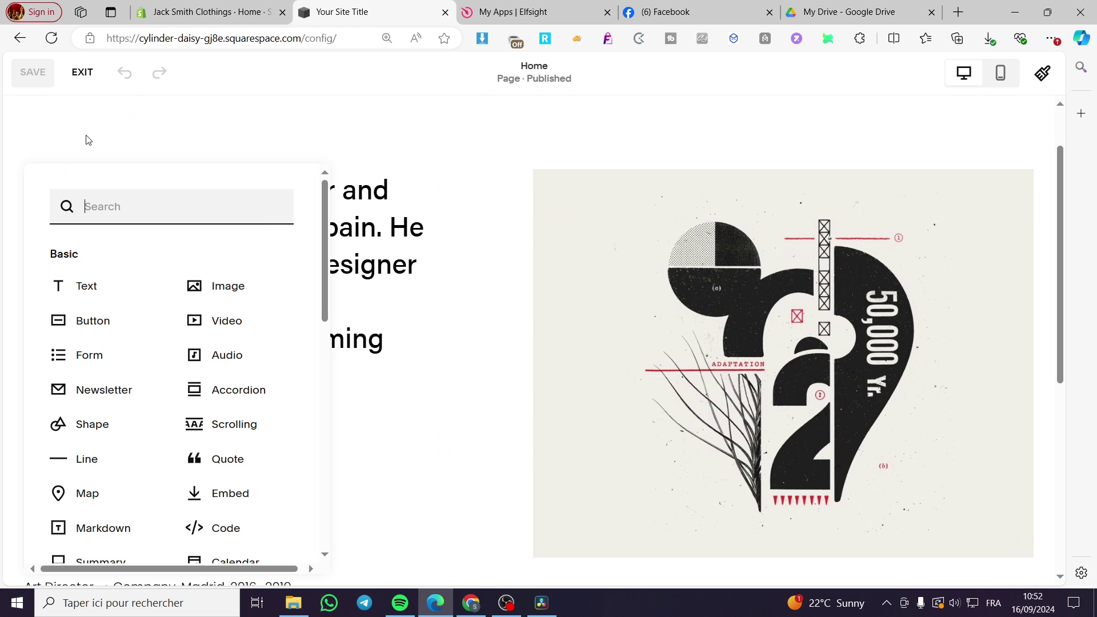
scroll(208, 286, down, 3)
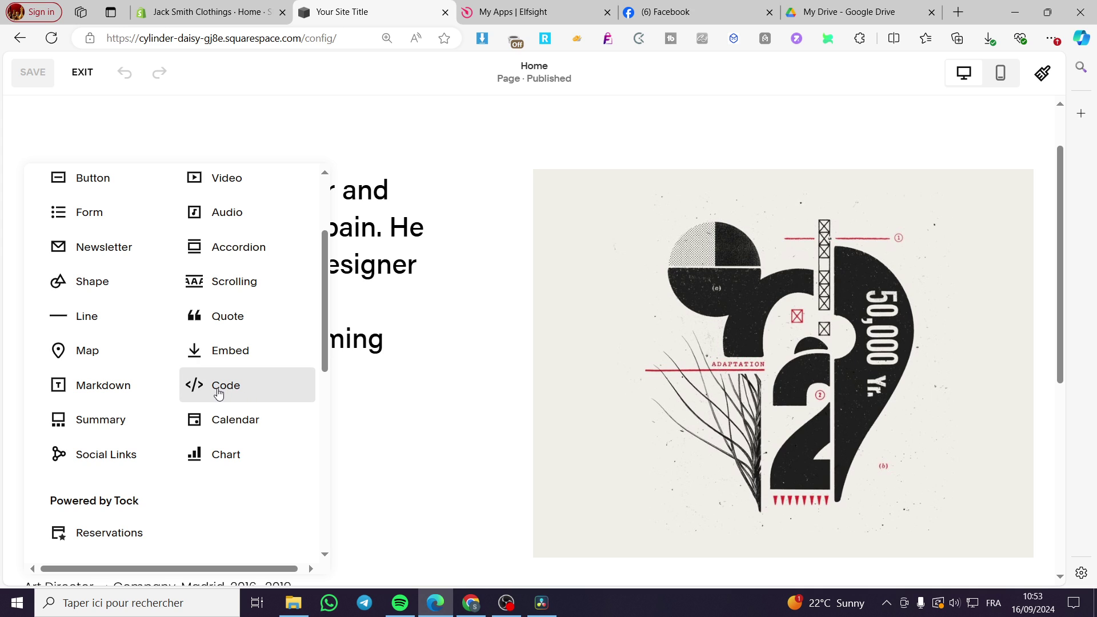
click(250, 393)
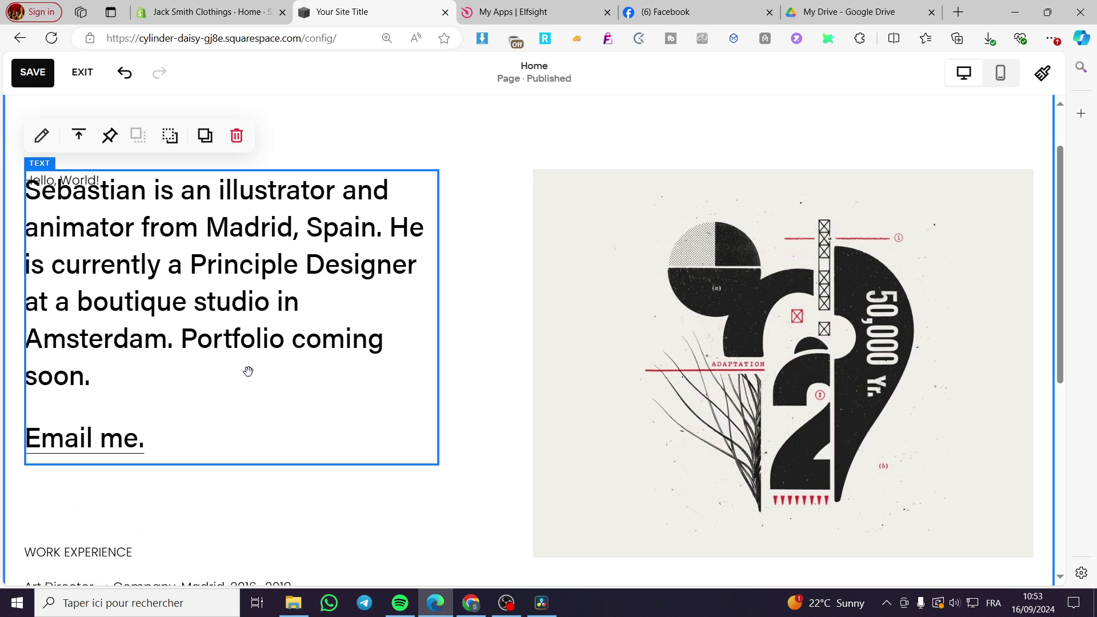
drag(264, 377, 259, 335)
Move the Hello, World! code block to the illustration's lower-right corner.
click(92, 254)
drag(92, 254, 913, 470)
scroll(902, 429, down, 2)
drag(893, 386, 906, 479)
scroll(737, 446, down, 3)
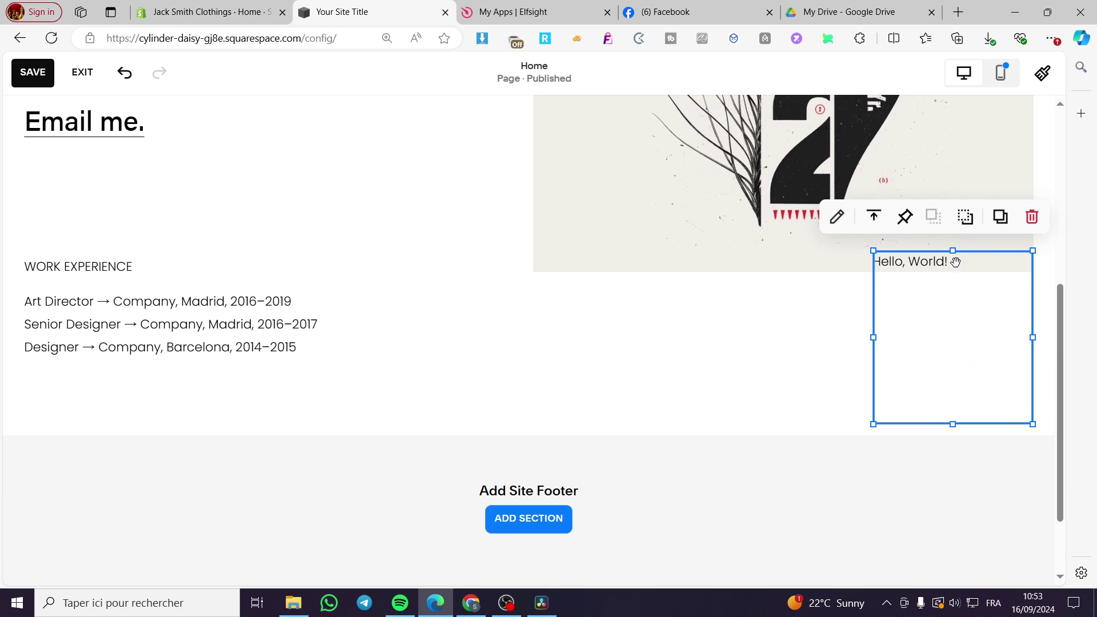
drag(953, 255, 953, 283)
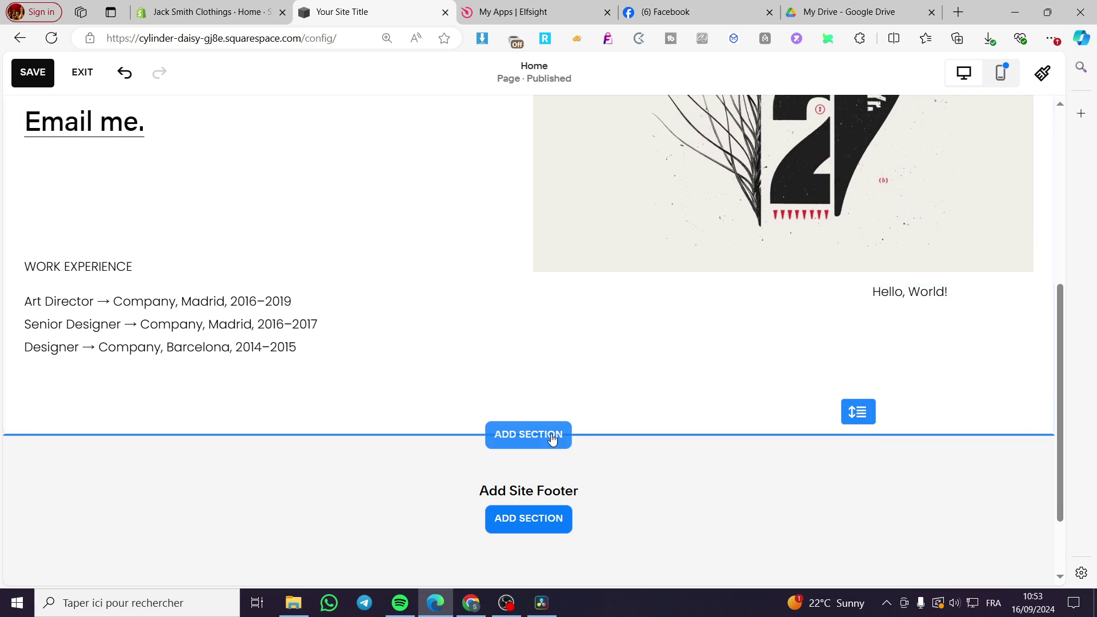
Make the section taller, then lower and widen the code block beneath the image.
drag(856, 411, 874, 541)
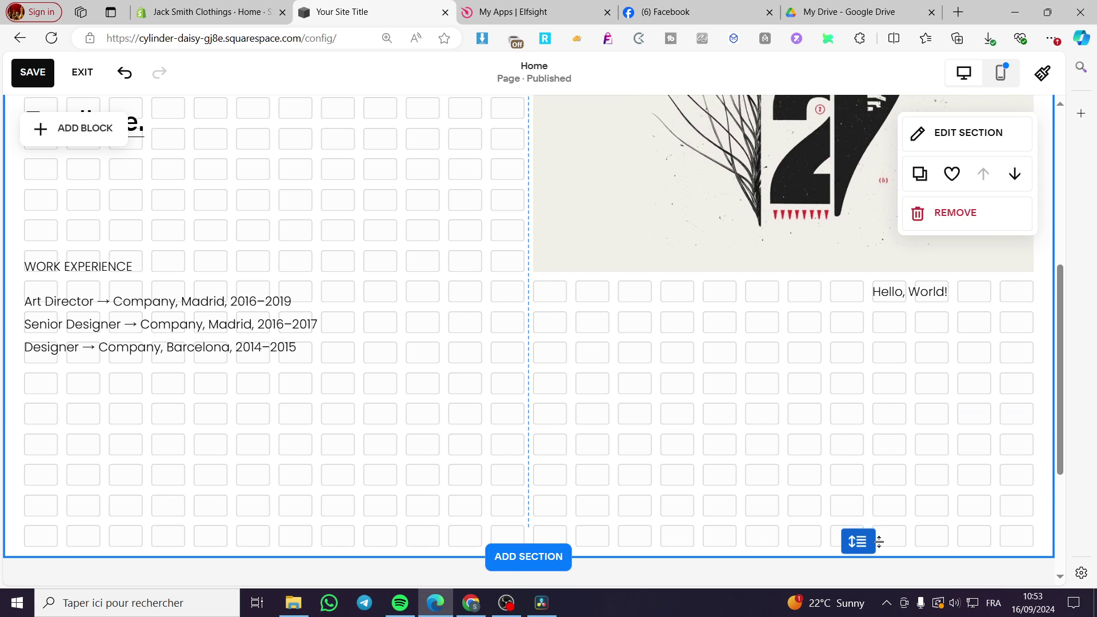
drag(950, 342, 960, 475)
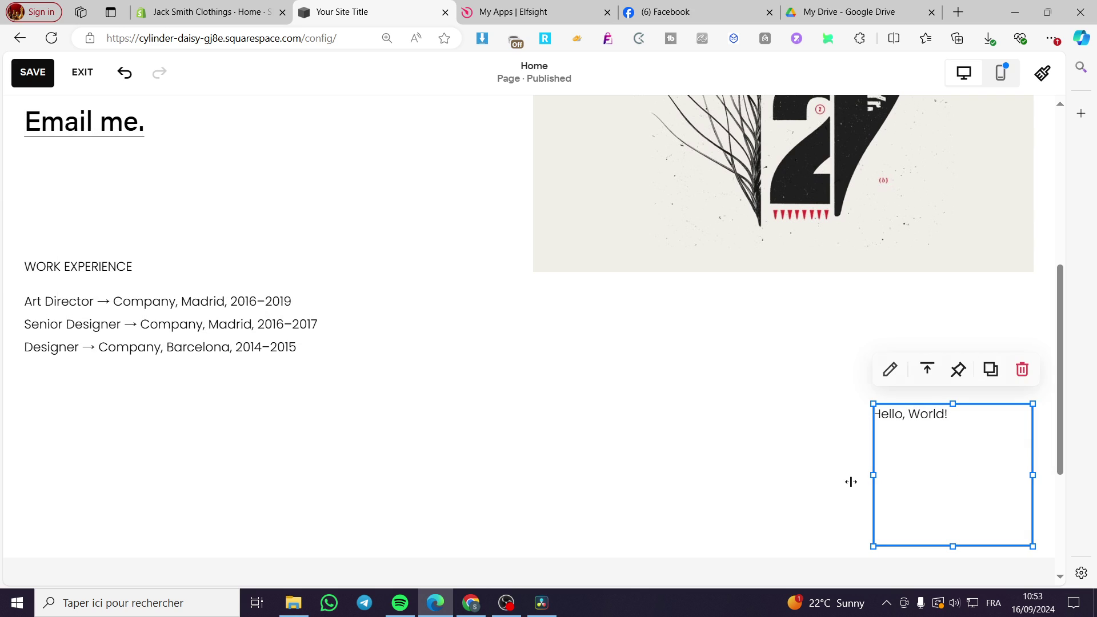
scroll(582, 447, down, 2)
click(543, 384)
drag(858, 391, 857, 514)
drag(947, 343, 784, 452)
drag(864, 456, 1031, 472)
drag(854, 384, 830, 273)
Replace the code block's Hello, World! line with the pasted Elfsight embed code.
double_click(836, 336)
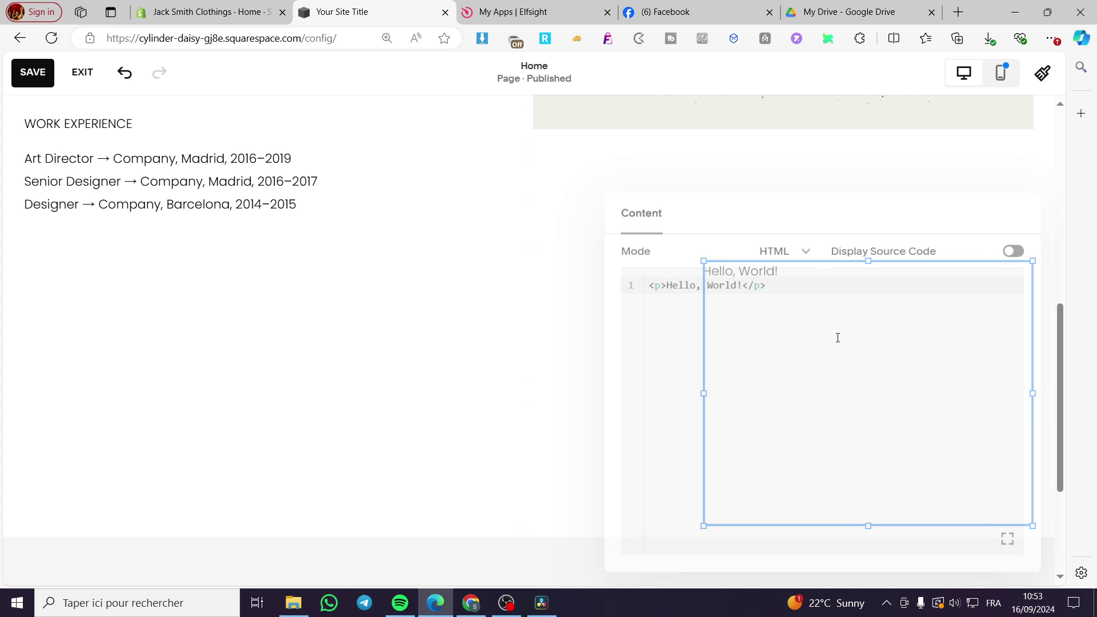
drag(800, 279, 622, 285)
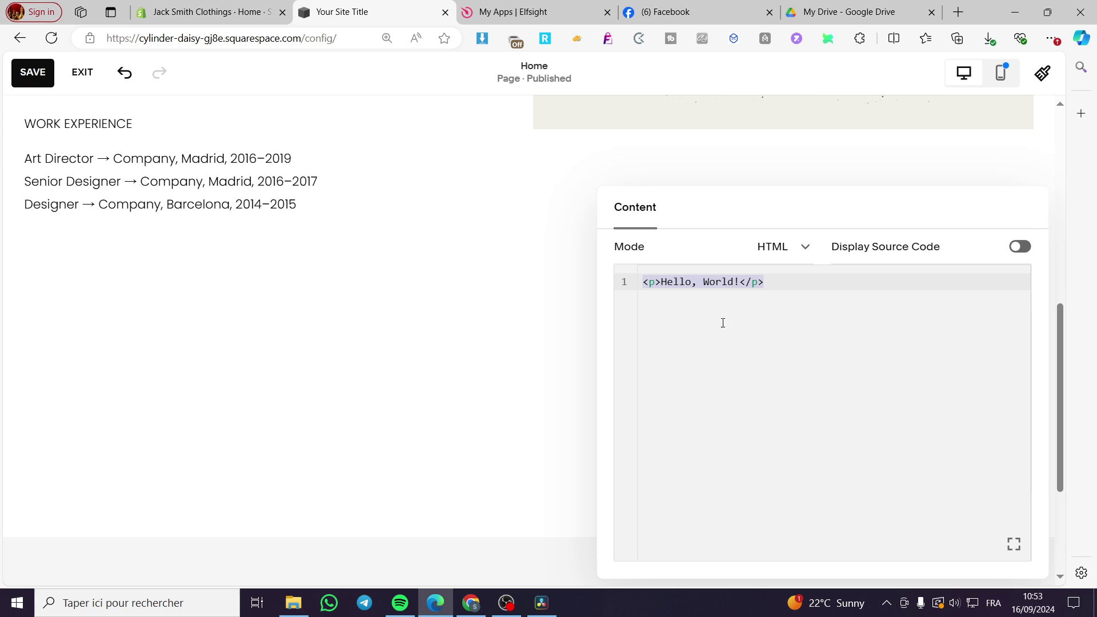
right_click(738, 308)
click(775, 394)
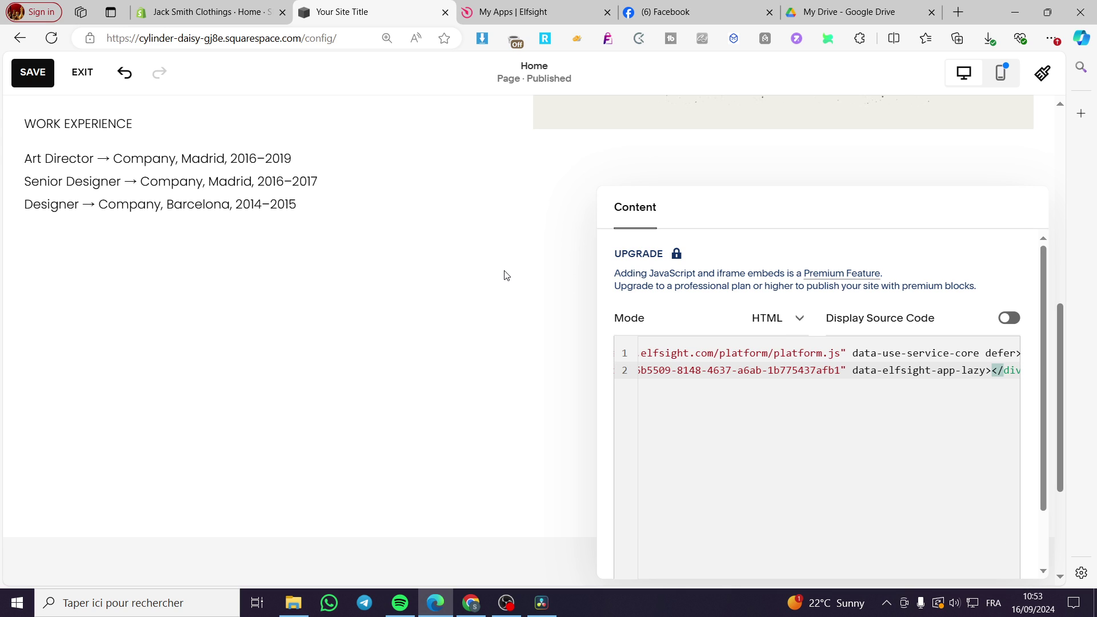
drag(797, 212, 295, 170)
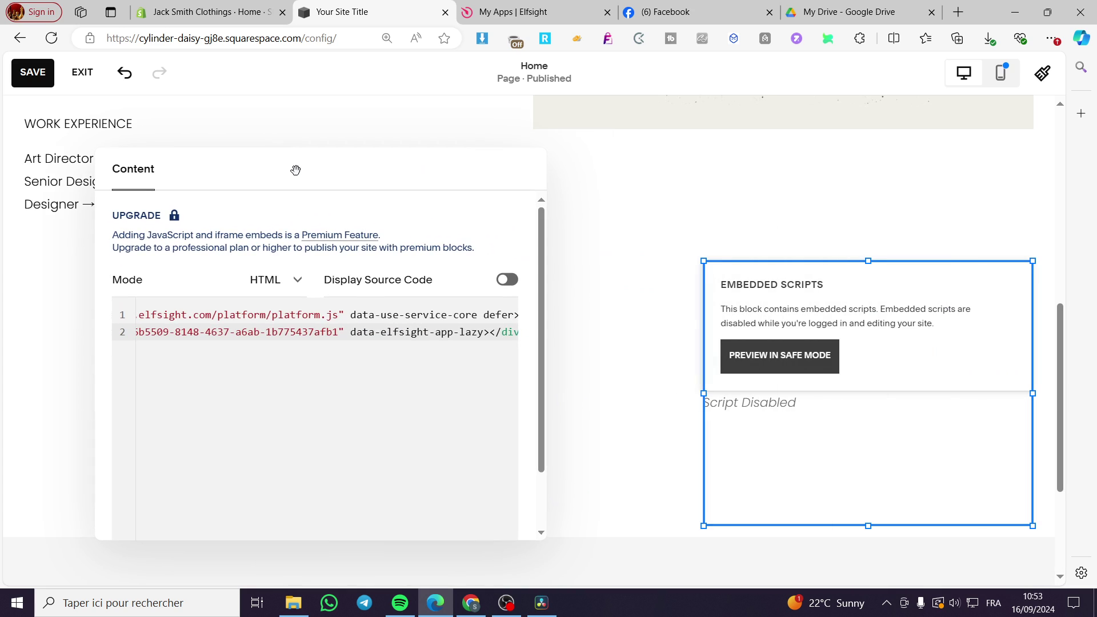
Preview the block in Safe Mode to show the WhatsApp button, and close Elfsight's embed dialog.
click(778, 372)
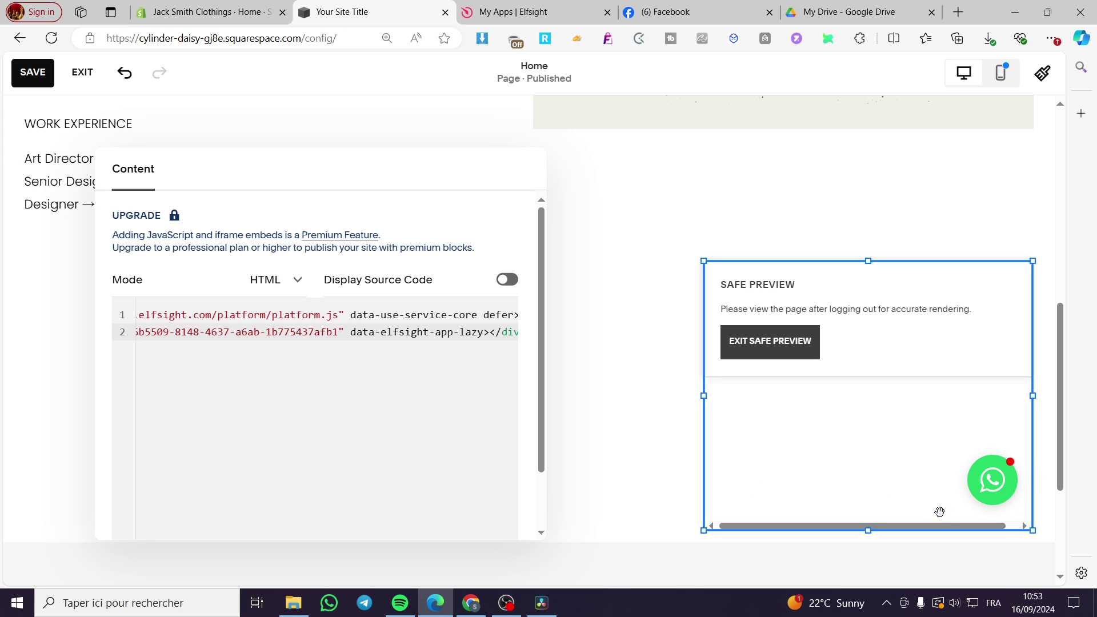
click(715, 189)
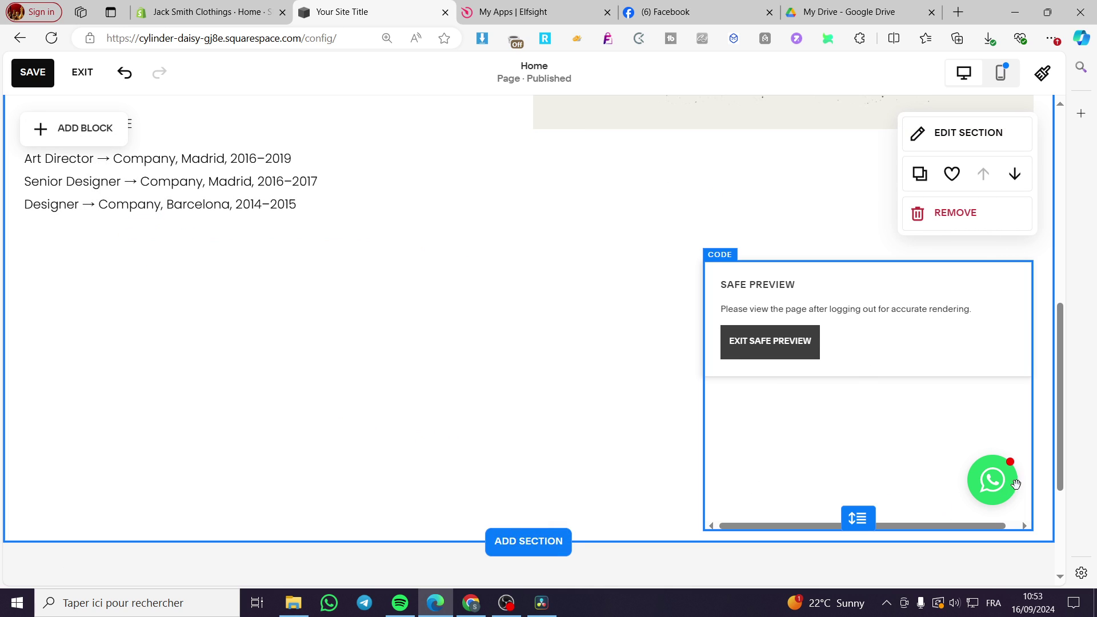
click(982, 472)
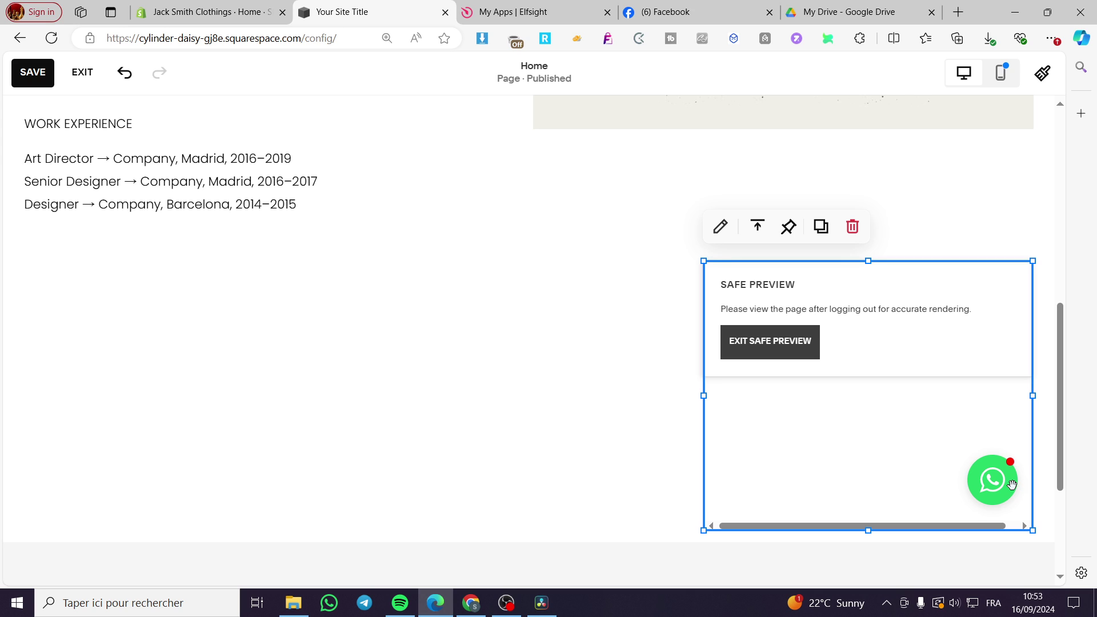
click(497, 12)
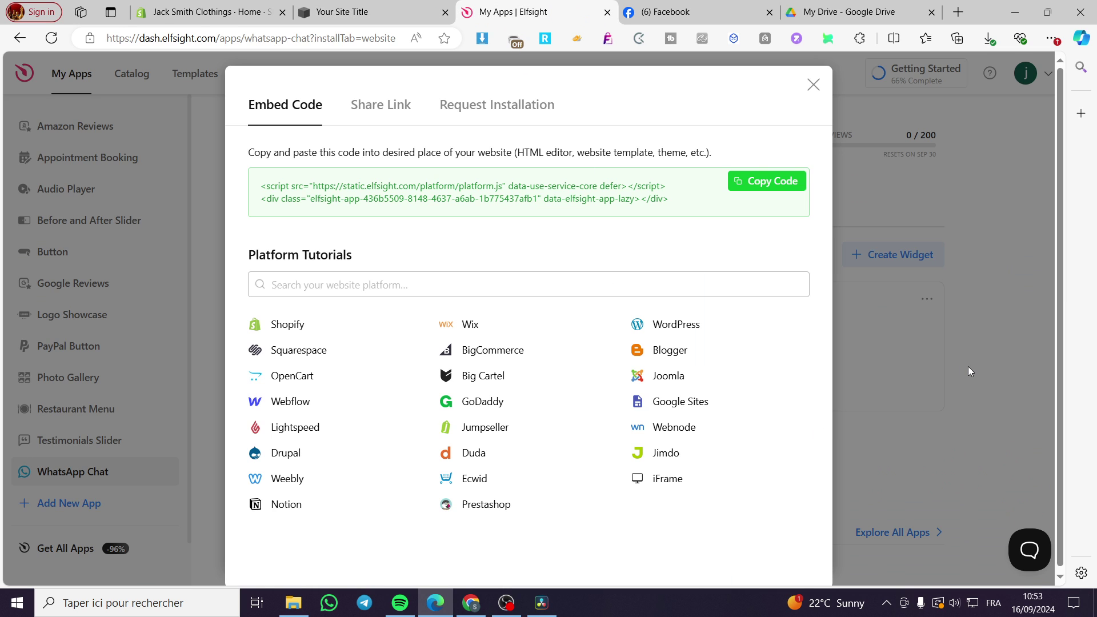
click(812, 84)
click(365, 12)
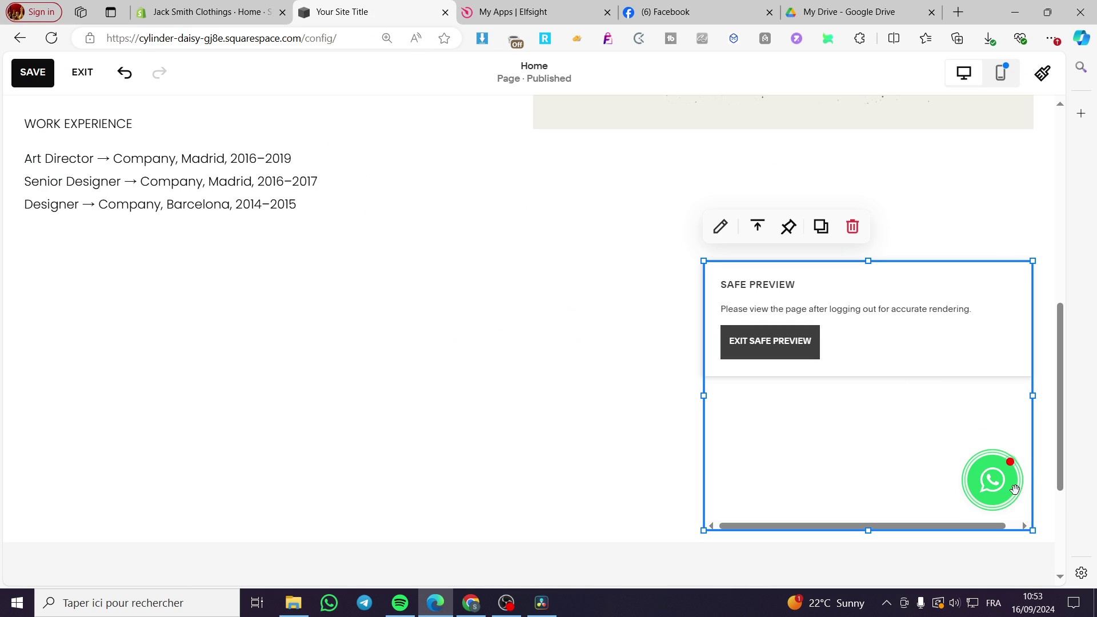